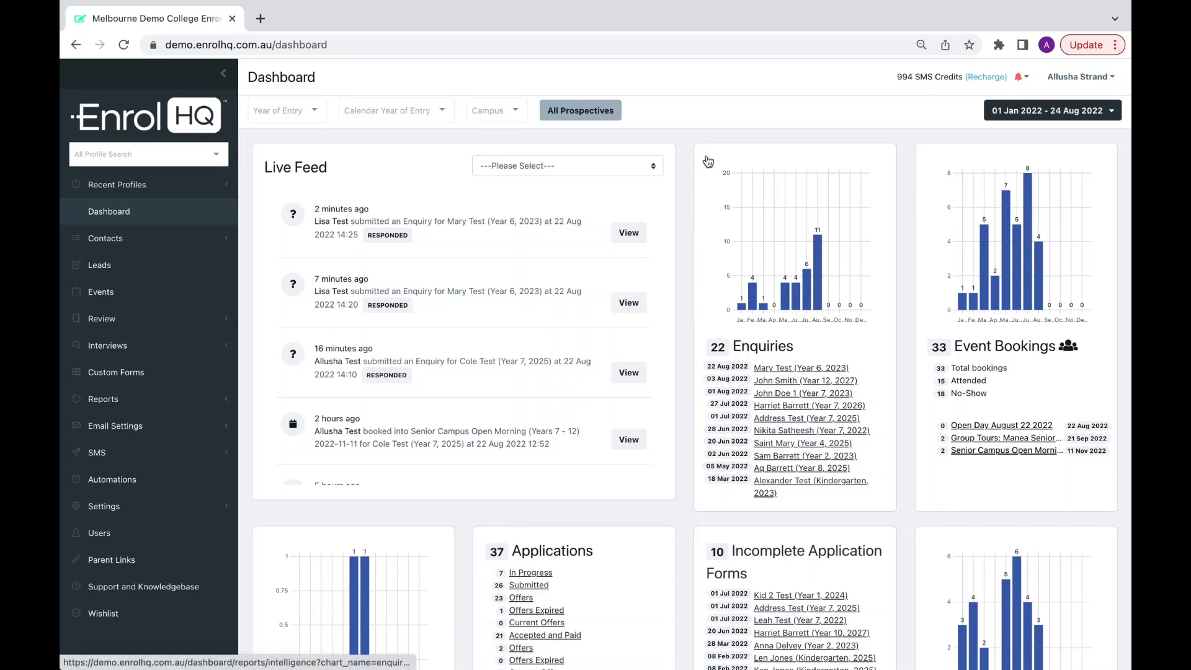
Highlight the recent Enquiries list and open the 01 Jan 2022 – 24 Aug 2022 date range filter.
{"action": "left_click_drag", "start_coordinate": [866, 495], "coordinate": [849, 472]}
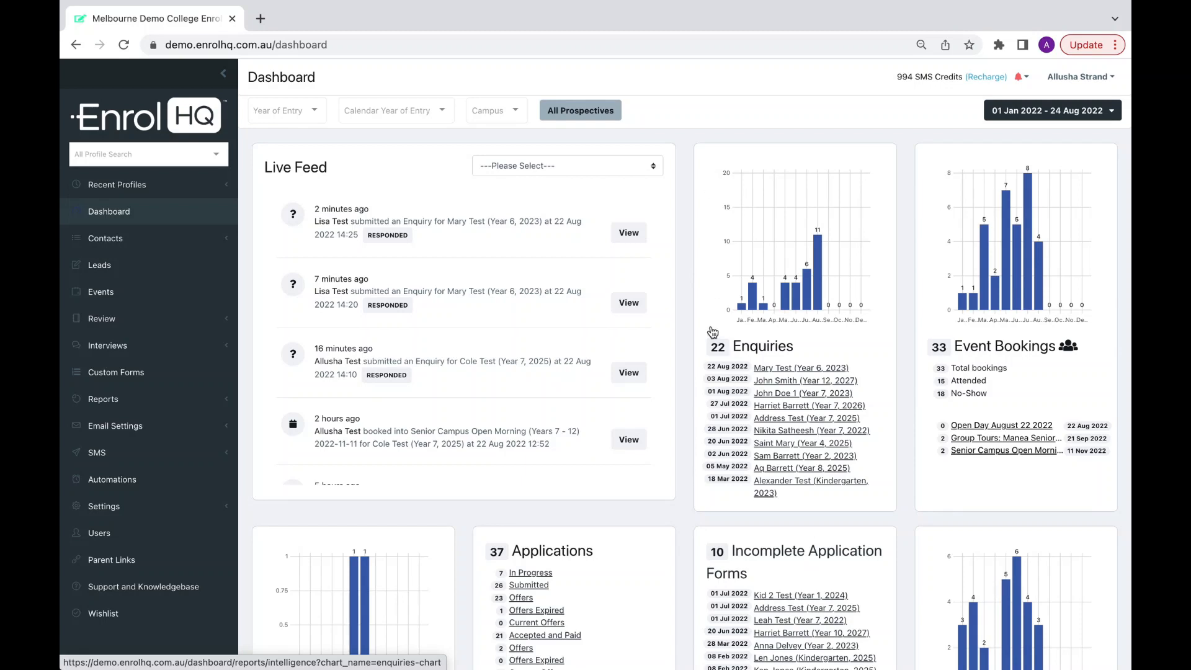
{"action": "left_click_drag", "start_coordinate": [707, 340], "coordinate": [825, 503]}
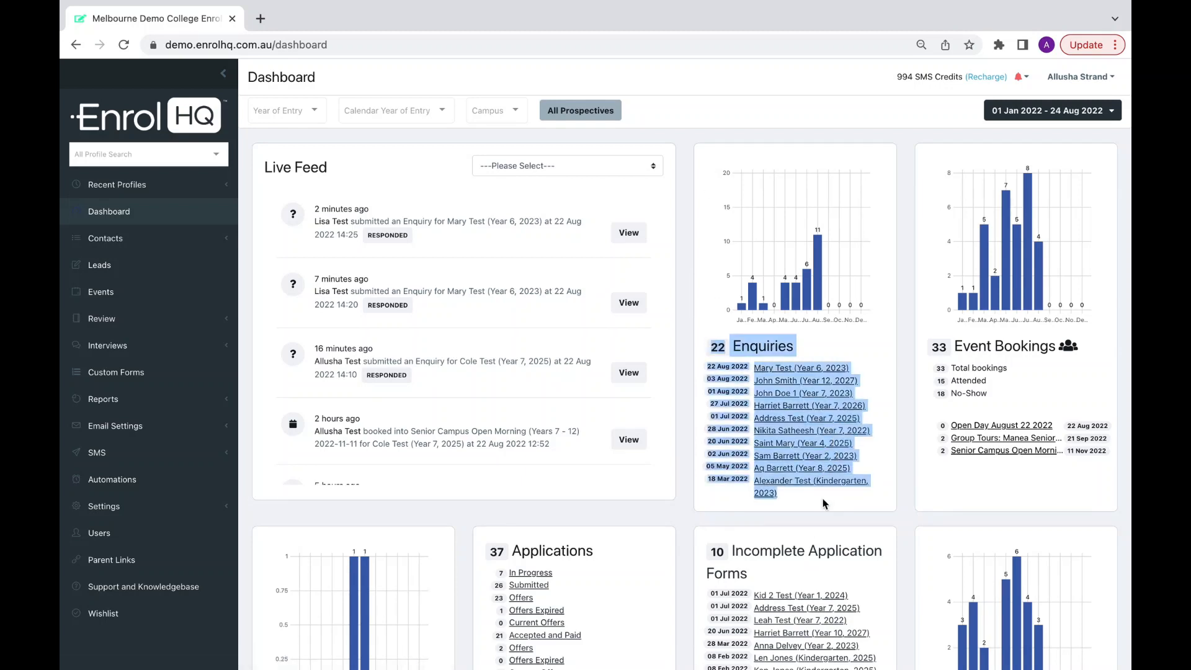
{"action": "left_click", "coordinate": [1016, 117]}
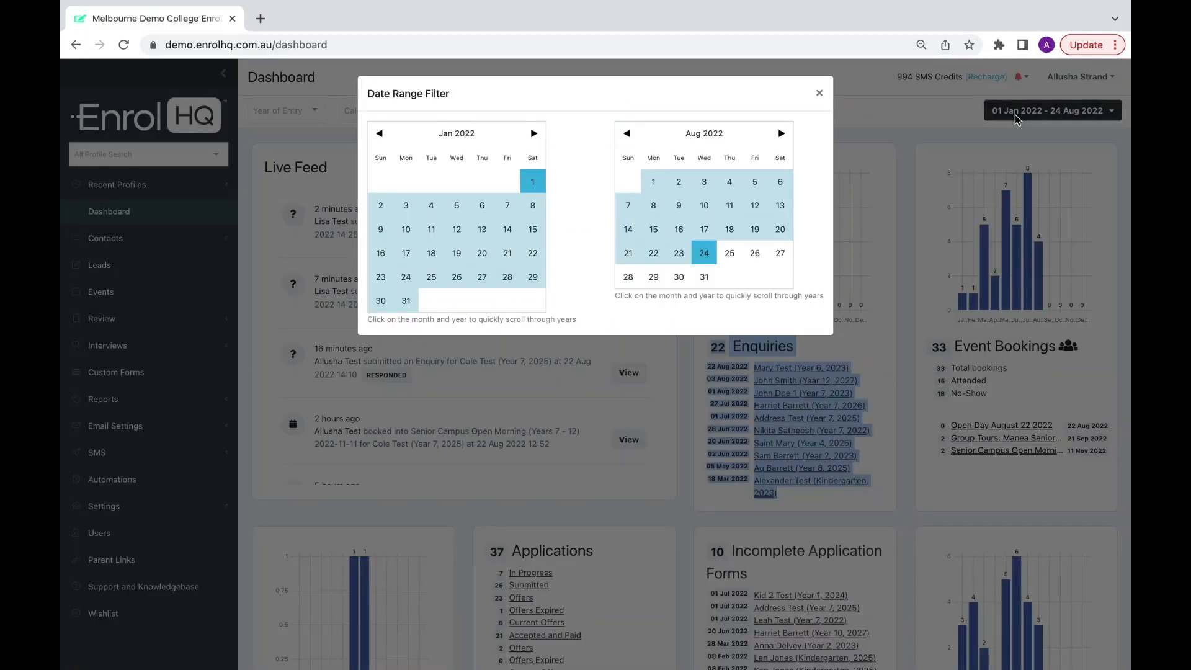
Close the date filter and check the Year of Entry, Calendar Year and Campus dropdowns without choosing.
{"action": "left_click", "coordinate": [902, 110]}
{"action": "left_click", "coordinate": [303, 111]}
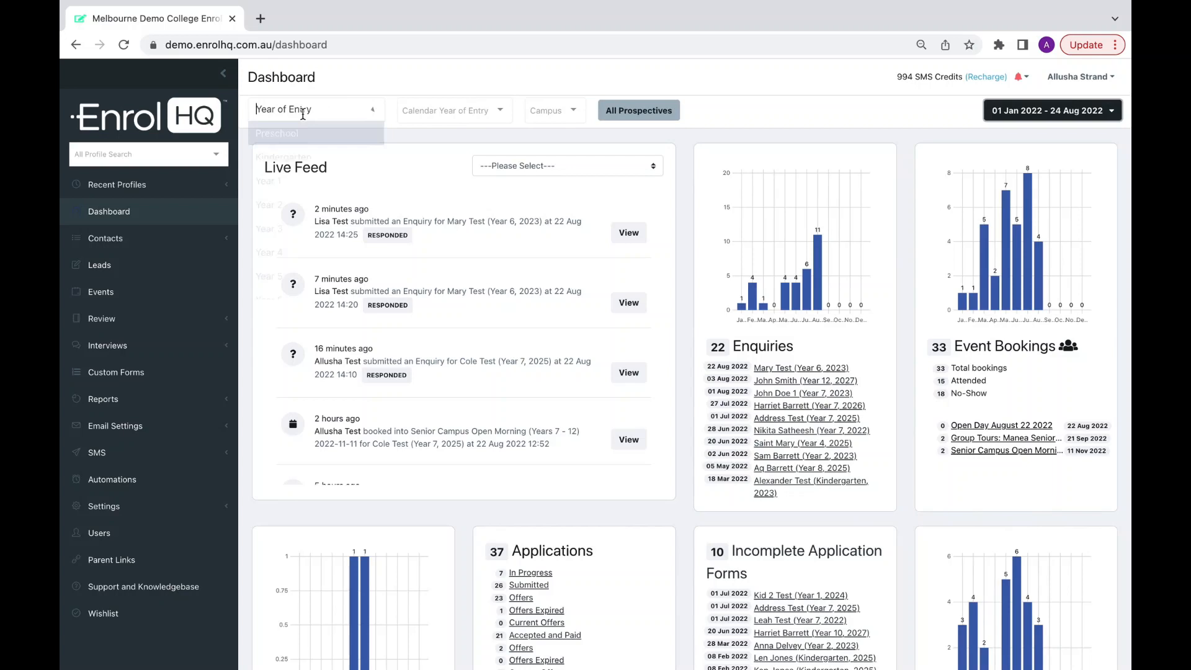
{"action": "left_click", "coordinate": [422, 117]}
{"action": "left_click", "coordinate": [526, 111]}
{"action": "left_click", "coordinate": [785, 112]}
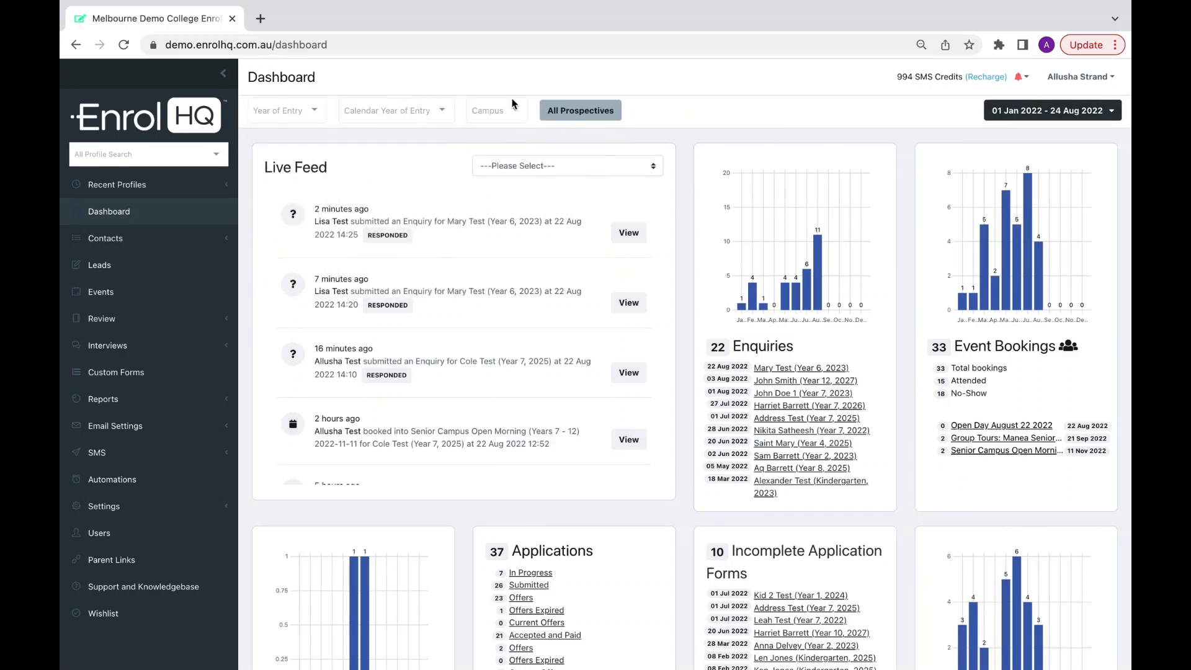
{"action": "left_click", "coordinate": [1016, 113]}
{"action": "left_click", "coordinate": [906, 120]}
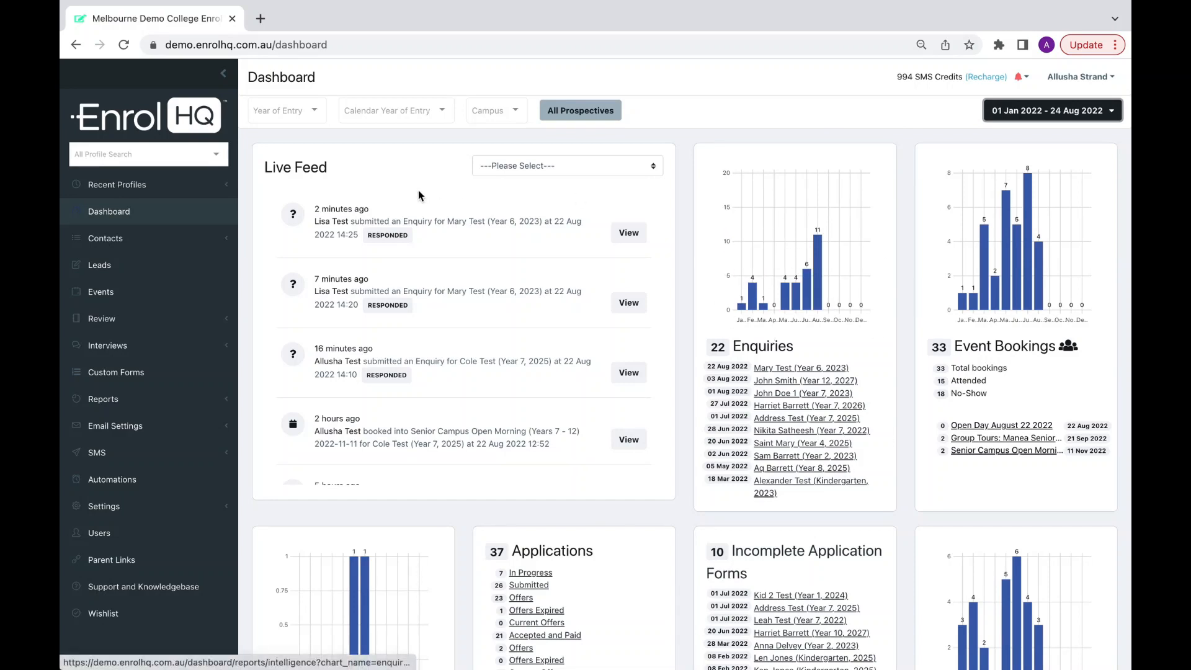
Highlight the Live Feed heading and the latest enquiries with their RESPONDED badges.
{"action": "left_click_drag", "start_coordinate": [328, 168], "coordinate": [263, 171]}
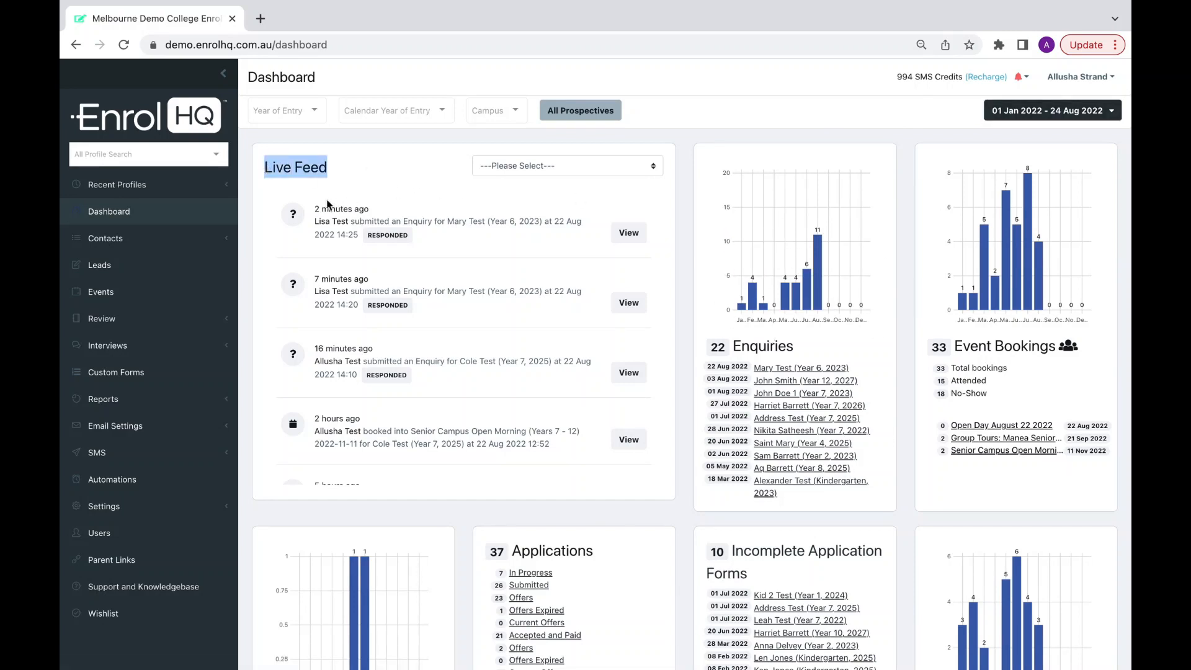
{"action": "left_click_drag", "start_coordinate": [314, 208], "coordinate": [505, 320]}
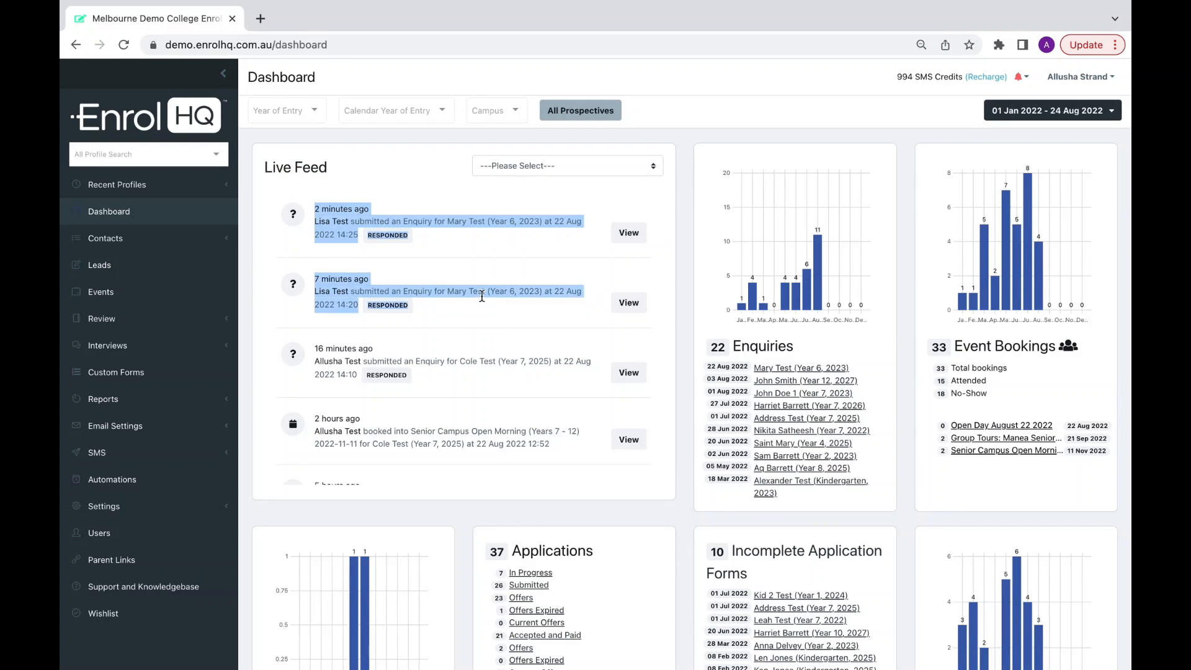
{"action": "left_click", "coordinate": [416, 323]}
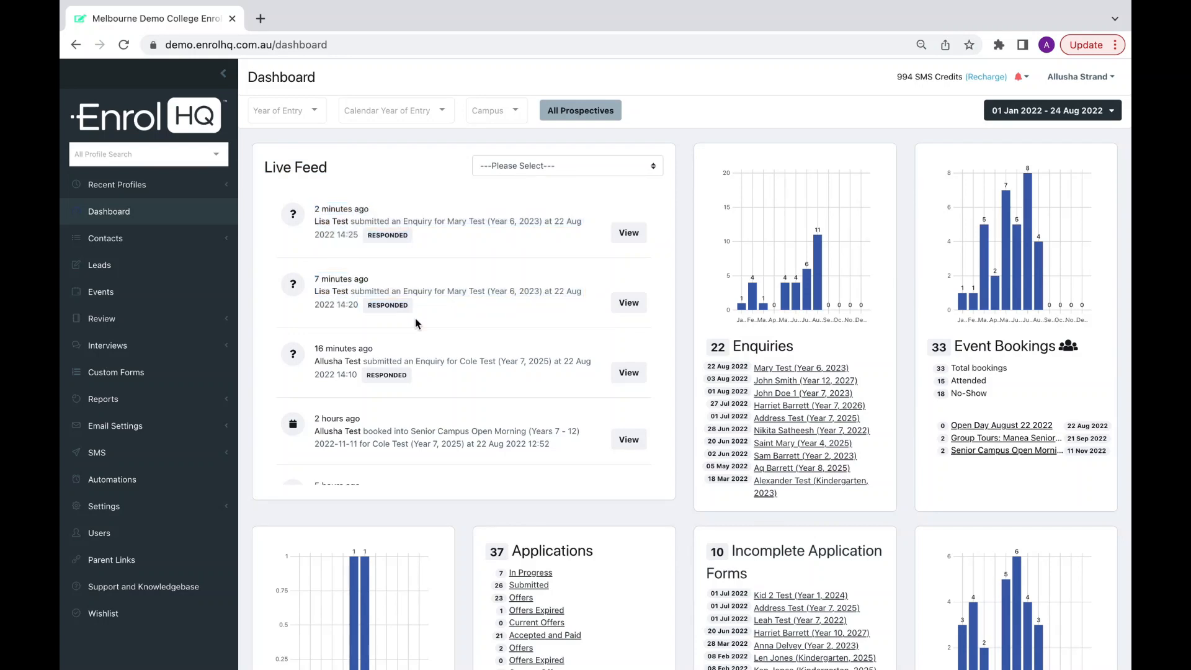
{"action": "mouse_move", "coordinate": [419, 227]}
{"action": "left_mouse_down"}
{"action": "mouse_move", "coordinate": [366, 234]}
{"action": "mouse_move", "coordinate": [425, 244]}
{"action": "left_mouse_up"}
{"action": "left_click", "coordinate": [365, 233]}
{"action": "left_click", "coordinate": [425, 243]}
Open the public /enquiry/ form in a new tab from Parent Links.
{"action": "left_click", "coordinate": [148, 565]}
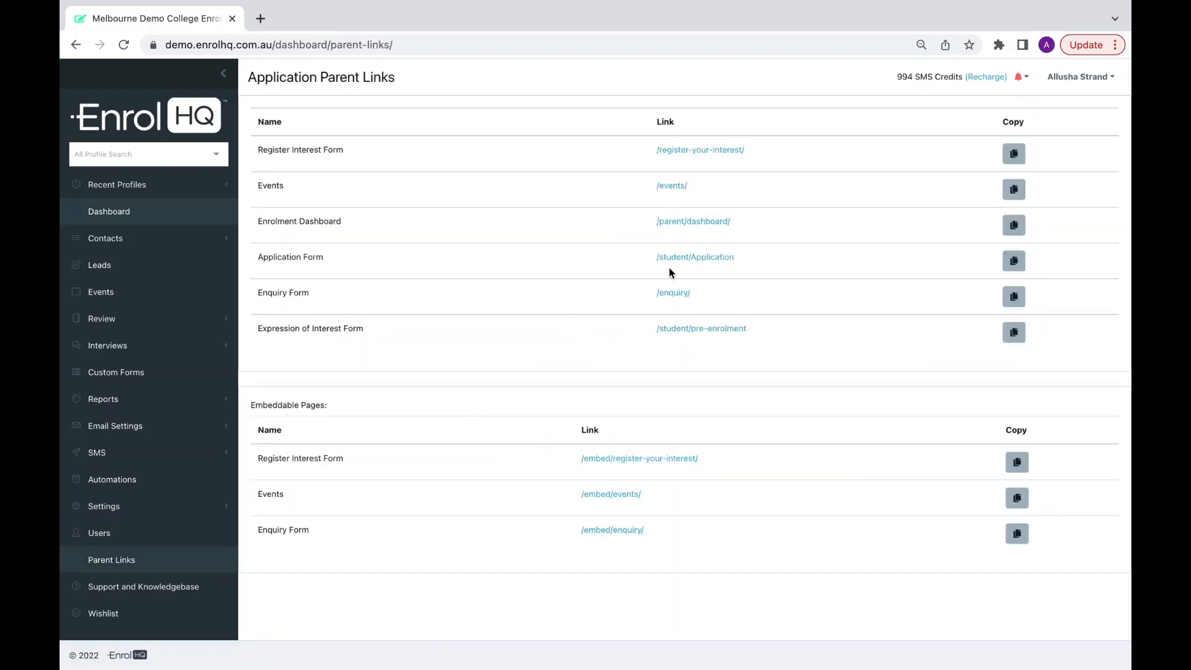
{"action": "left_click", "coordinate": [678, 295]}
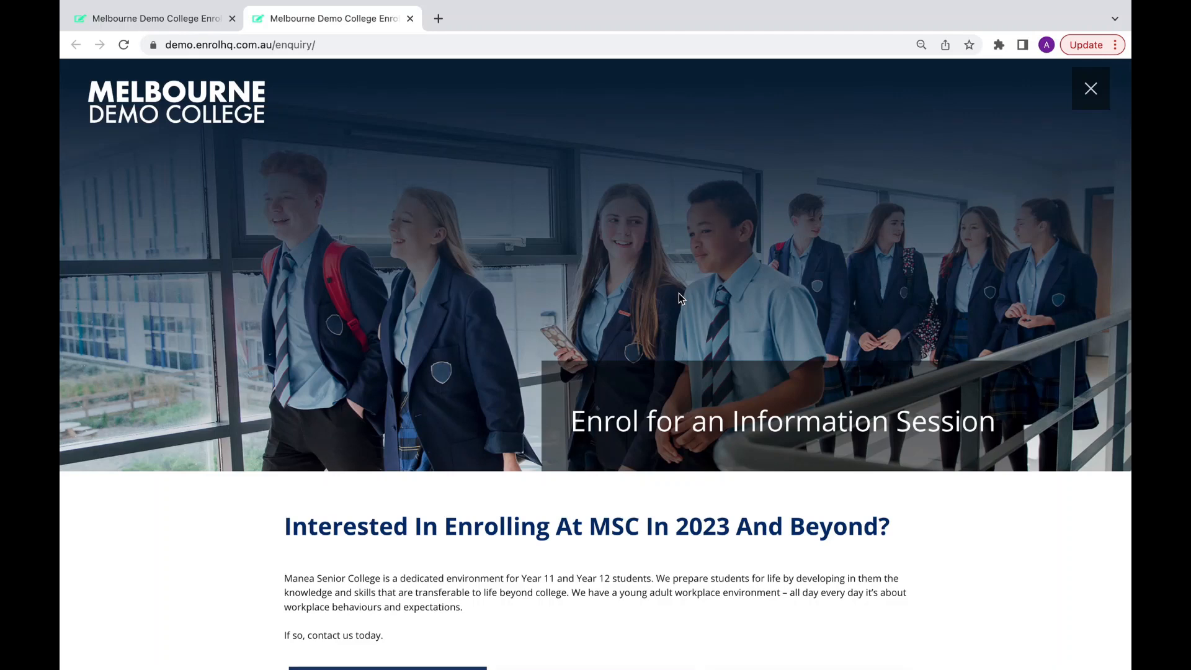
{"action": "scroll", "coordinate": [680, 298], "scroll_direction": "down", "scroll_amount": 4}
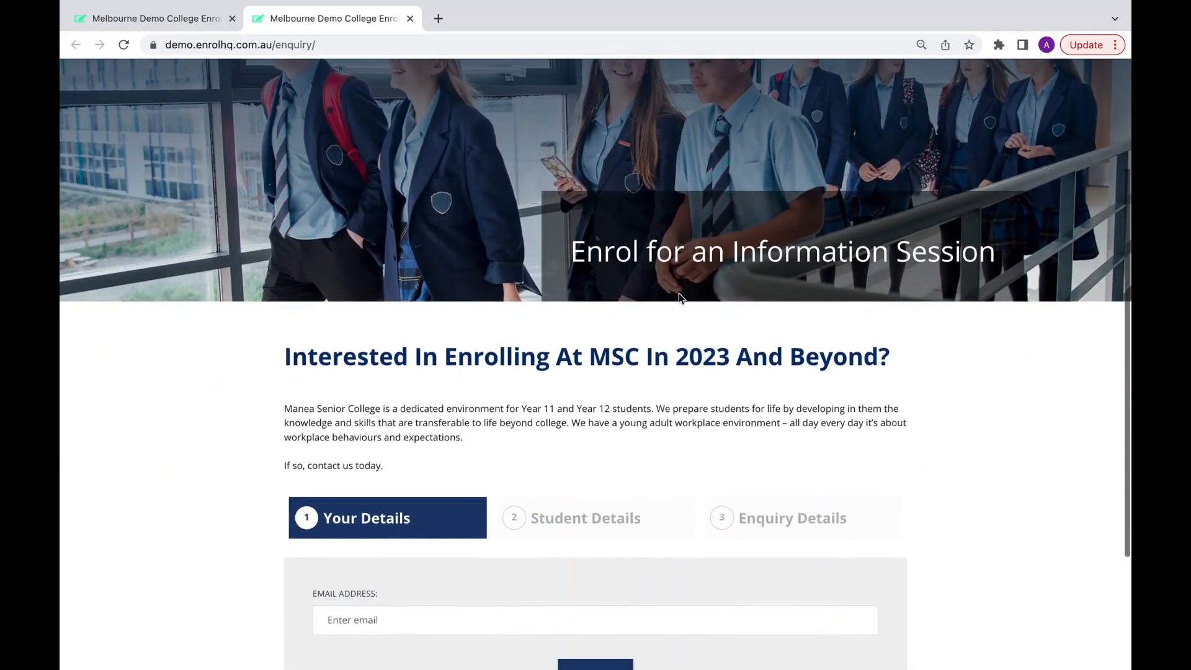
{"action": "scroll", "coordinate": [427, 473], "scroll_direction": "down", "scroll_amount": 2}
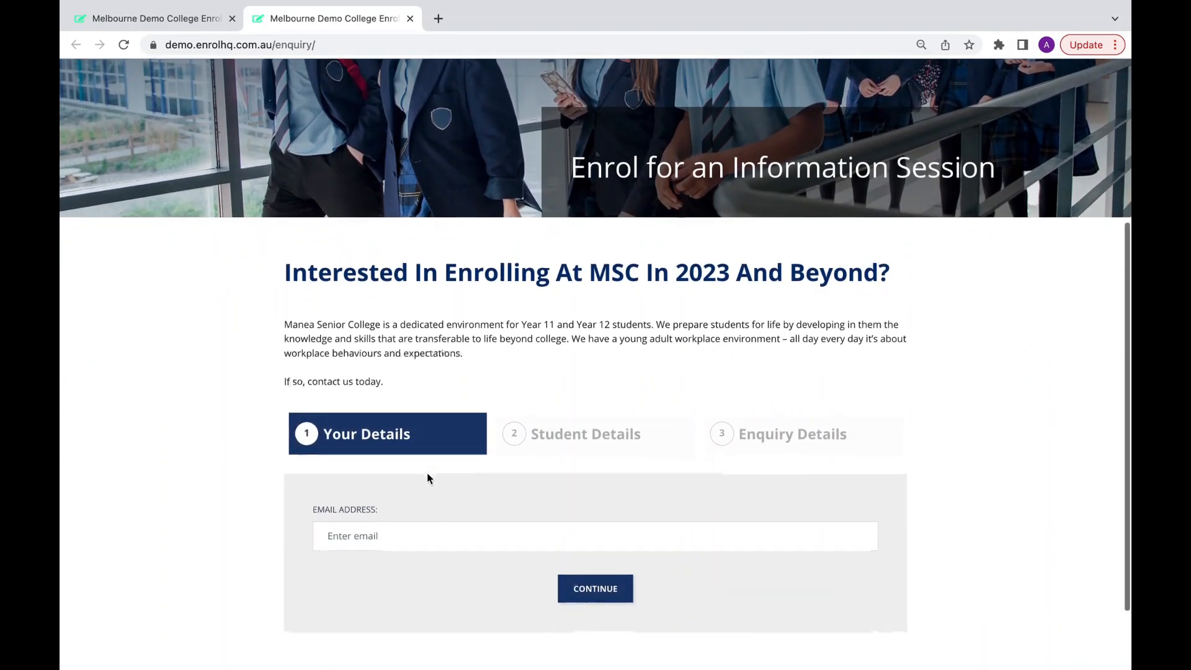
Paste the parent's e-mail address, continue, and log in with the account password.
{"action": "left_click", "coordinate": [409, 484]}
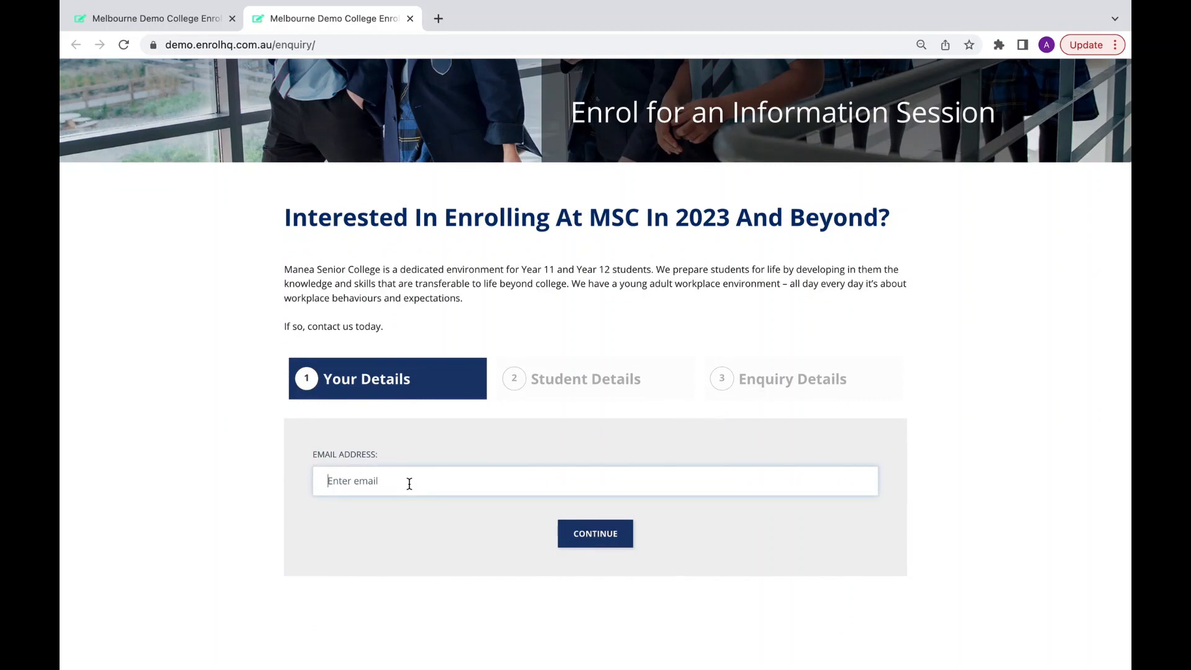
{"action": "key", "text": "super+v"}
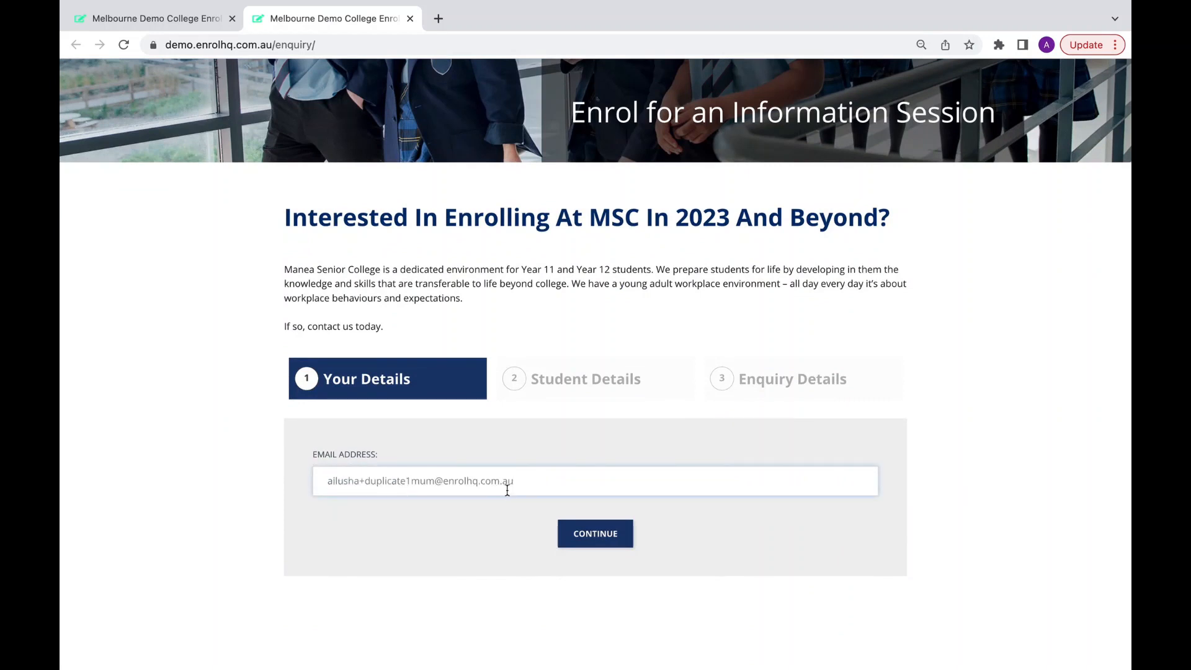
{"action": "left_click", "coordinate": [572, 537]}
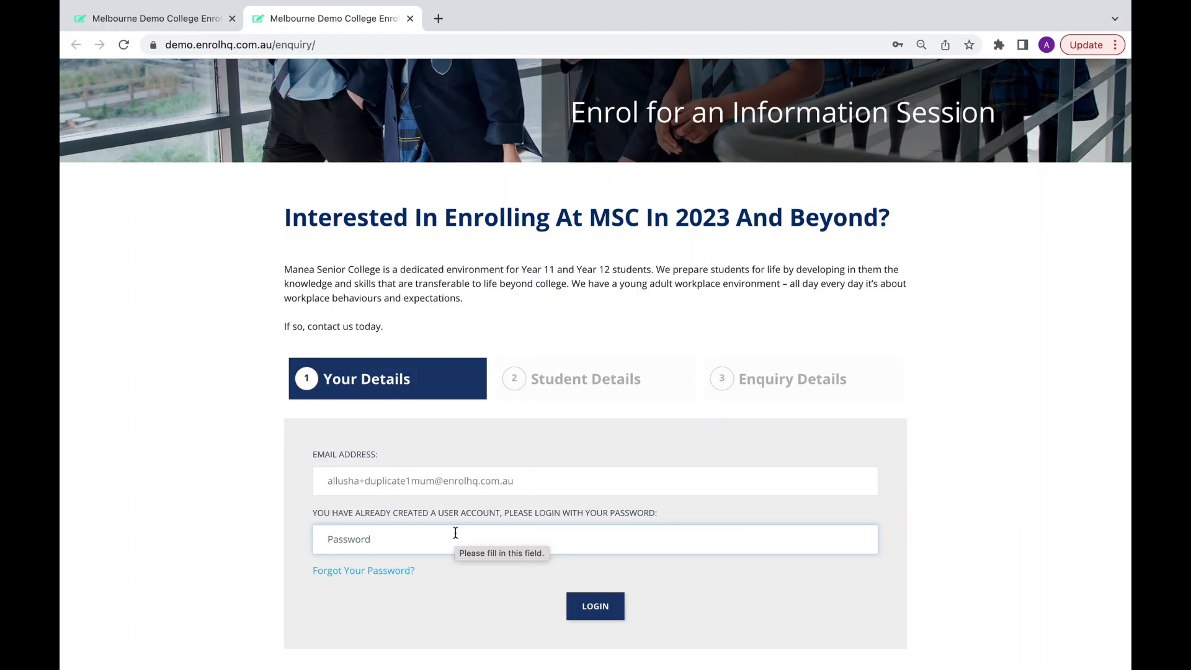
{"action": "type", "text": "********"}
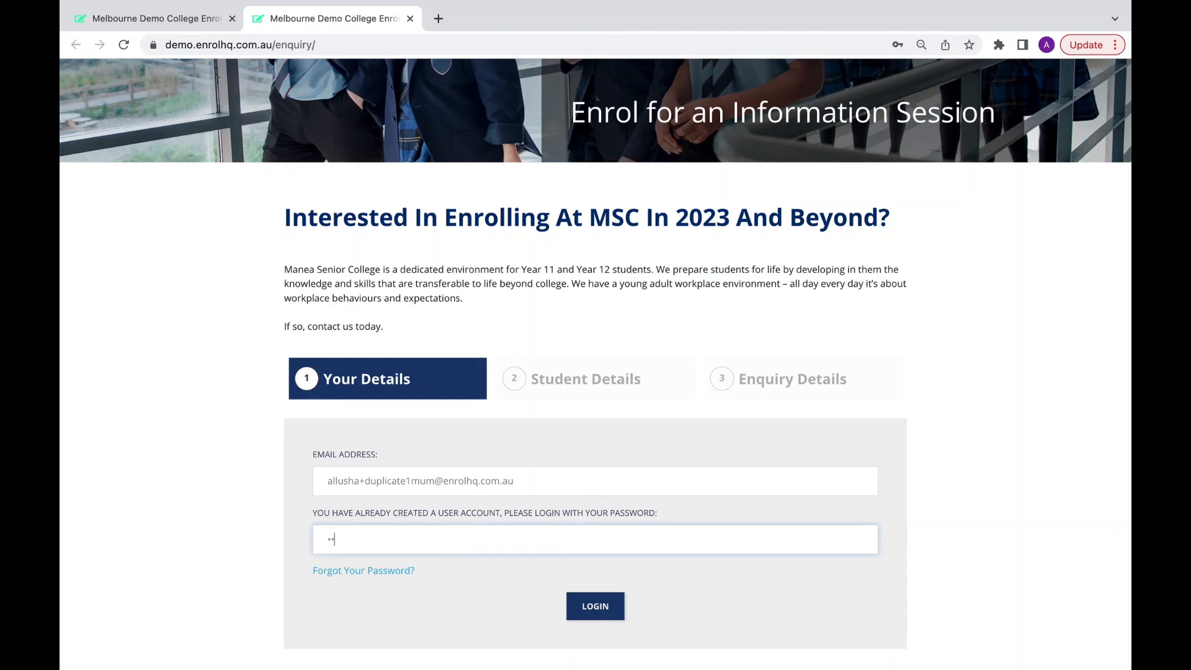
{"action": "key", "text": "Return"}
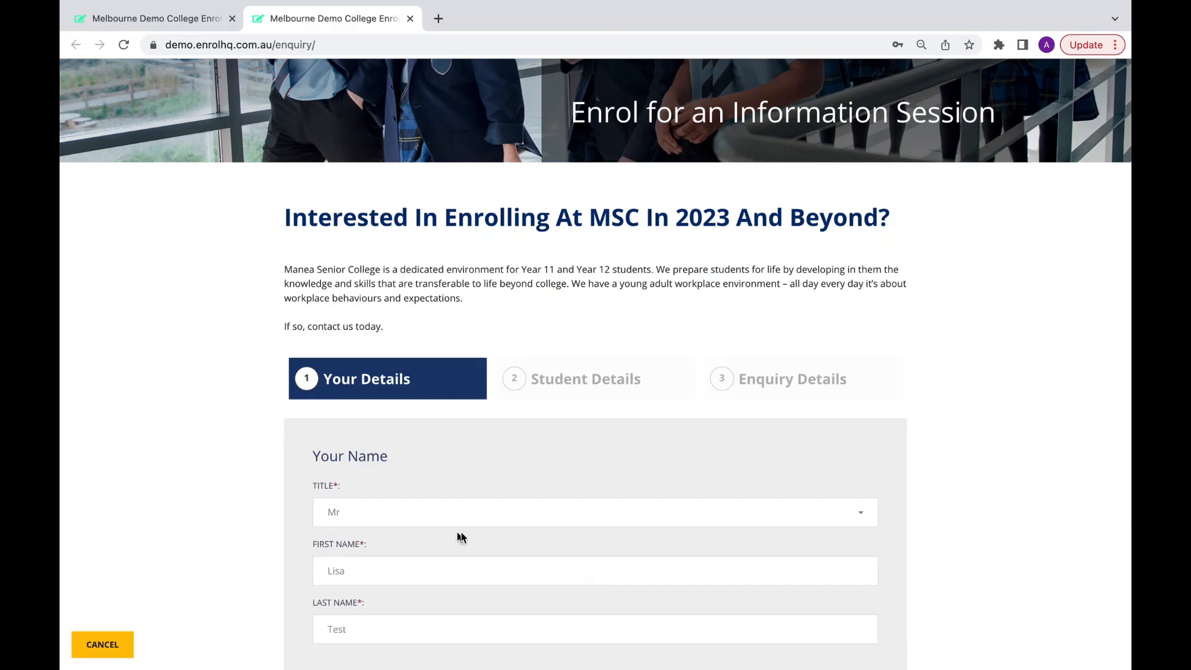
Keep the prefilled parent details, including the title, and save them to move to Student Details.
{"action": "scroll", "coordinate": [513, 457], "scroll_direction": "down", "scroll_amount": 2}
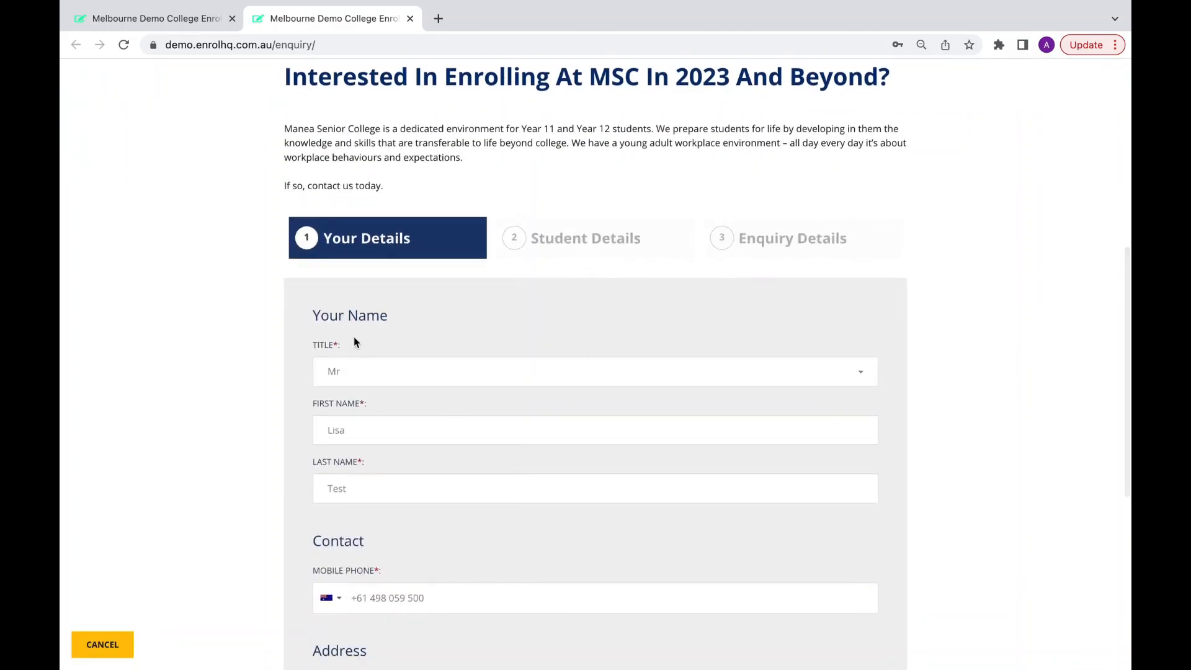
{"action": "left_click", "coordinate": [358, 374]}
{"action": "left_click", "coordinate": [261, 373]}
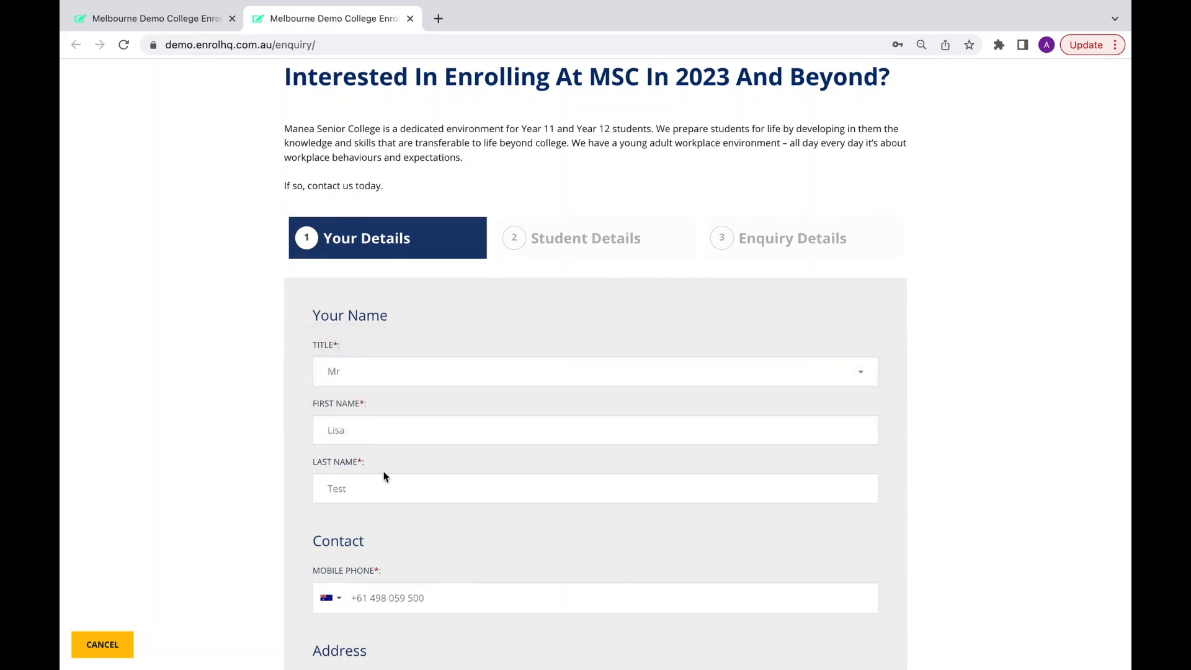
{"action": "scroll", "coordinate": [383, 476], "scroll_direction": "down", "scroll_amount": 4}
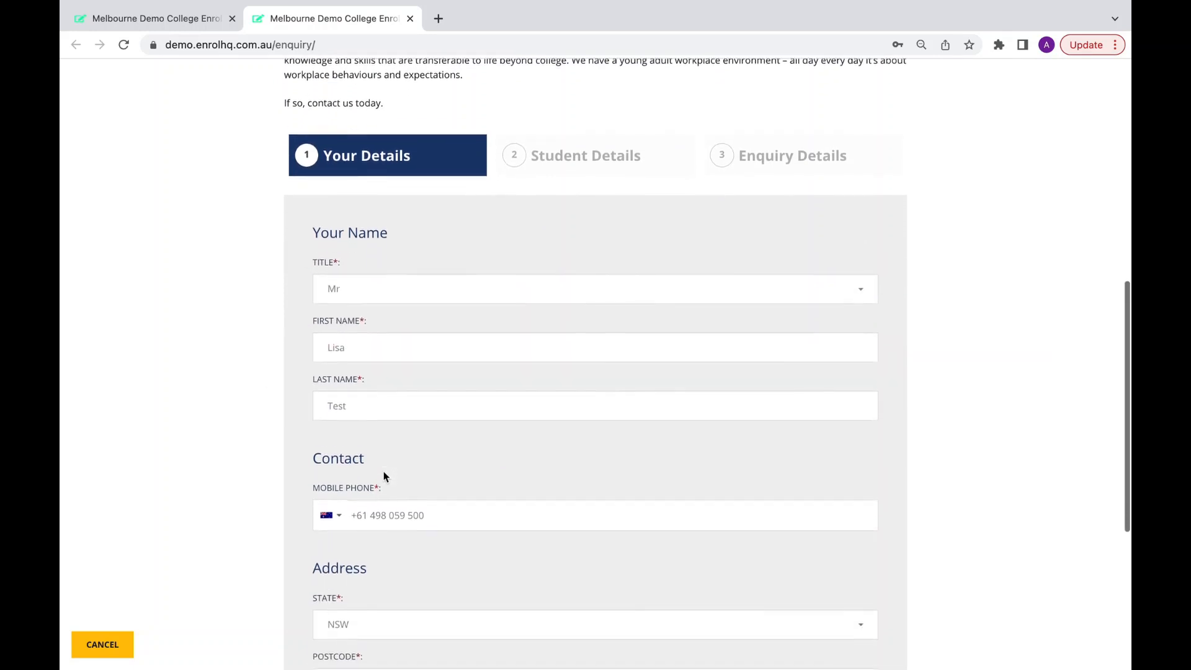
{"action": "scroll", "coordinate": [384, 476], "scroll_direction": "down", "scroll_amount": 3}
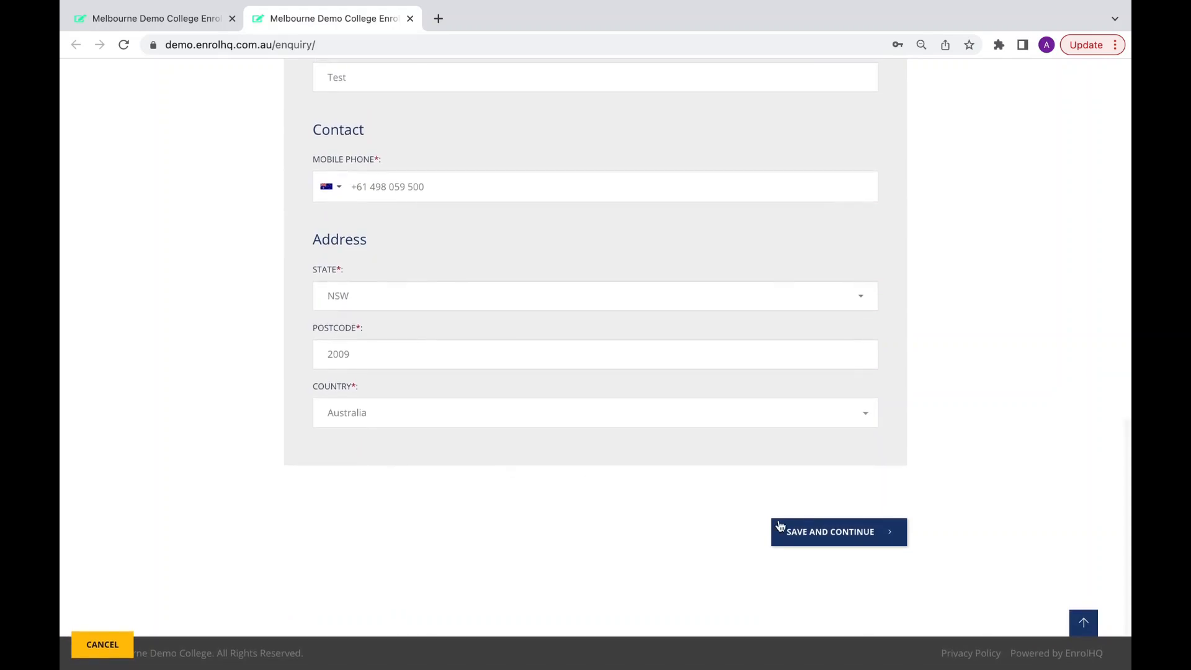
{"action": "left_click", "coordinate": [813, 534]}
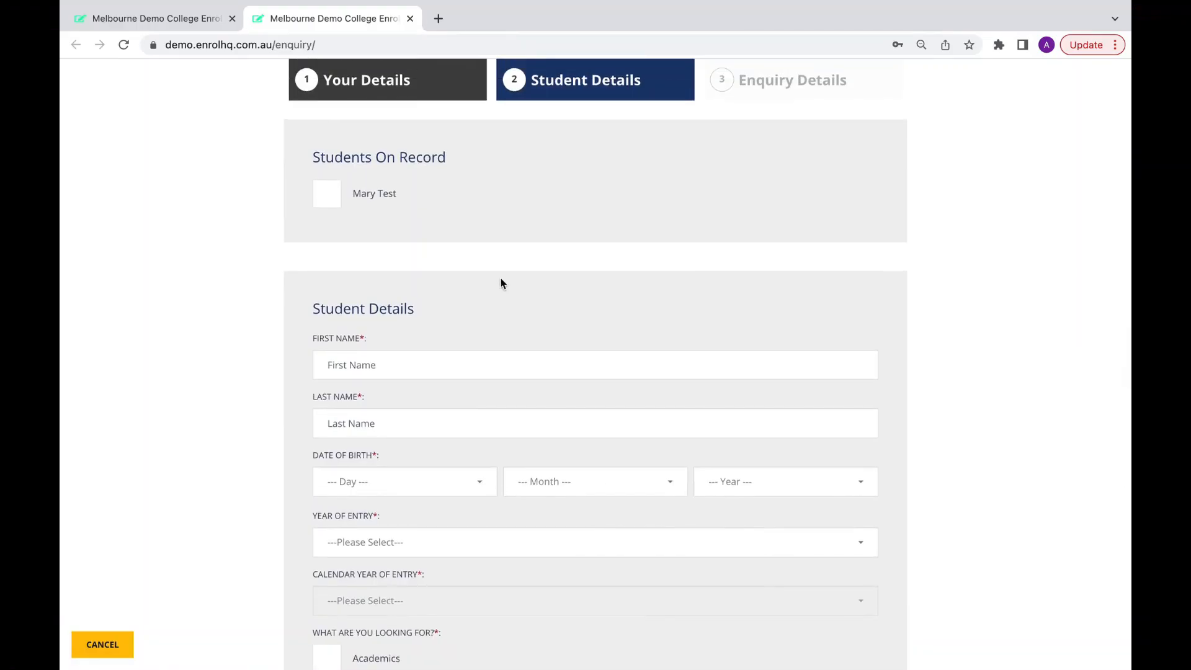
Link the existing student on record (Year 6, 2023, Academics) and save to reach Enquiry Details.
{"action": "left_click", "coordinate": [328, 199]}
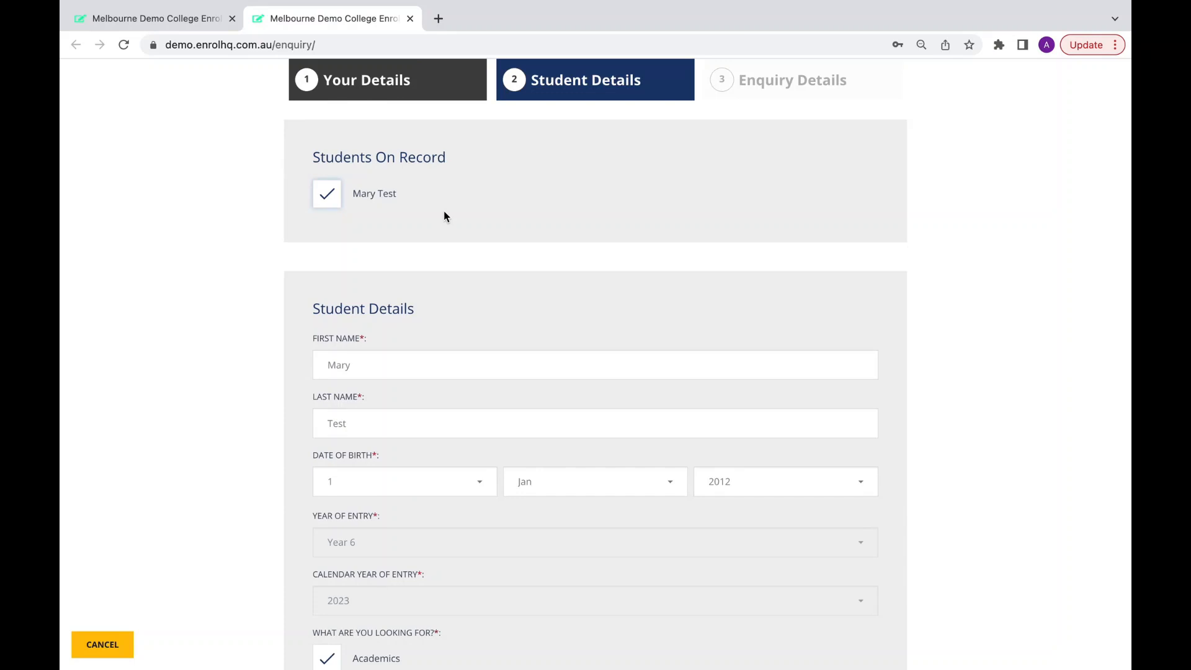
{"action": "left_click", "coordinate": [327, 195]}
{"action": "scroll", "coordinate": [417, 315], "scroll_direction": "down", "scroll_amount": 1}
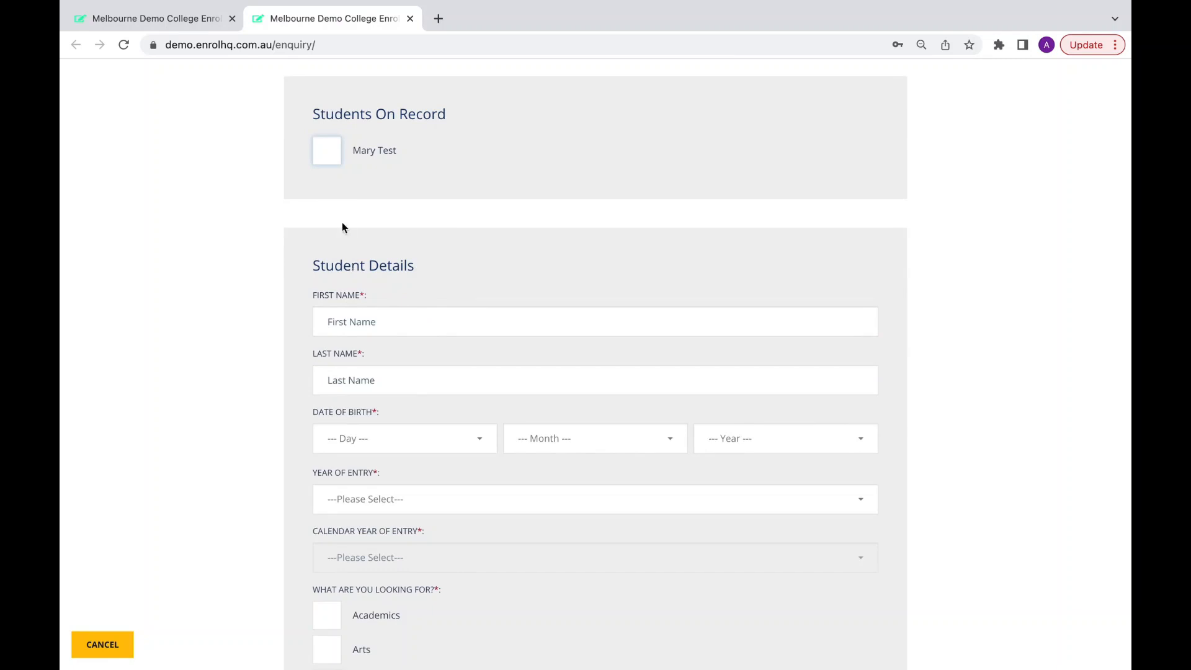
{"action": "left_click", "coordinate": [327, 151]}
{"action": "scroll", "coordinate": [452, 225], "scroll_direction": "down", "scroll_amount": 5}
{"action": "scroll", "coordinate": [453, 226], "scroll_direction": "down", "scroll_amount": 3}
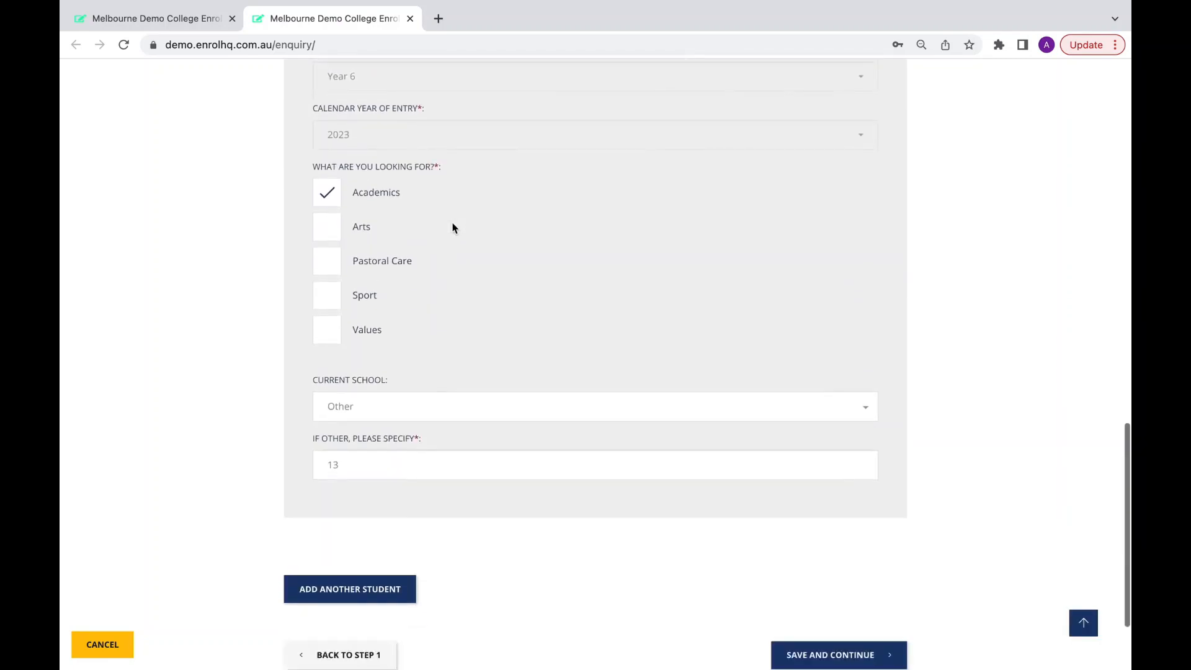
{"action": "left_click", "coordinate": [827, 533]}
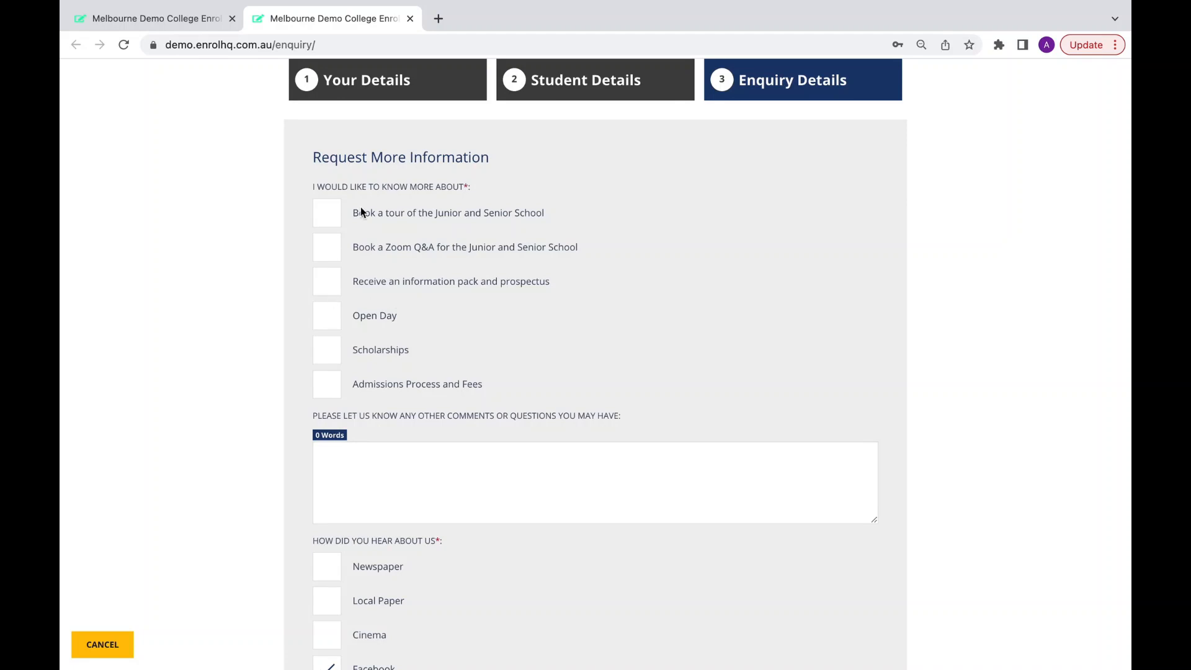
Request Open Day information and add the comment 'When is the next open day'.
{"action": "left_click", "coordinate": [329, 318]}
{"action": "scroll", "coordinate": [437, 359], "scroll_direction": "down", "scroll_amount": 1}
{"action": "left_click", "coordinate": [404, 401]}
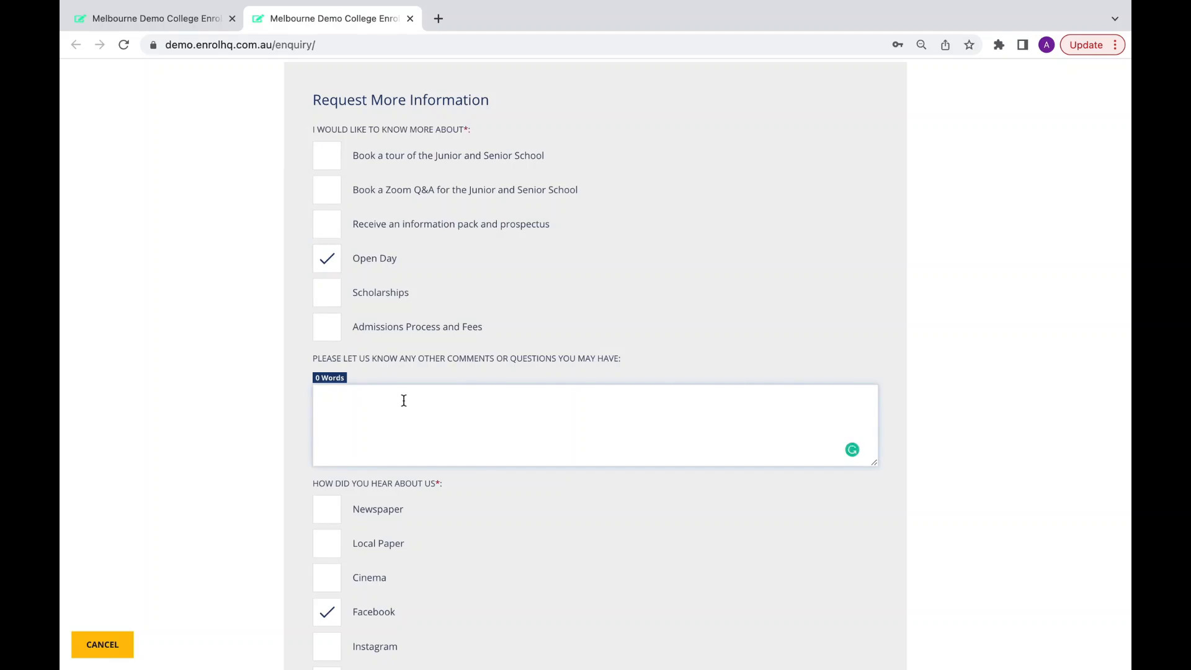
{"action": "type", "text": "What is the next open day"}
{"action": "left_click", "coordinate": [348, 397]}
{"action": "key", "text": "BackSpace"}
{"action": "key", "text": "BackSpace"}
{"action": "type", "text": "en"}
Submit the enquiry and close its confirmation tab.
{"action": "scroll", "coordinate": [430, 383], "scroll_direction": "down", "scroll_amount": 3}
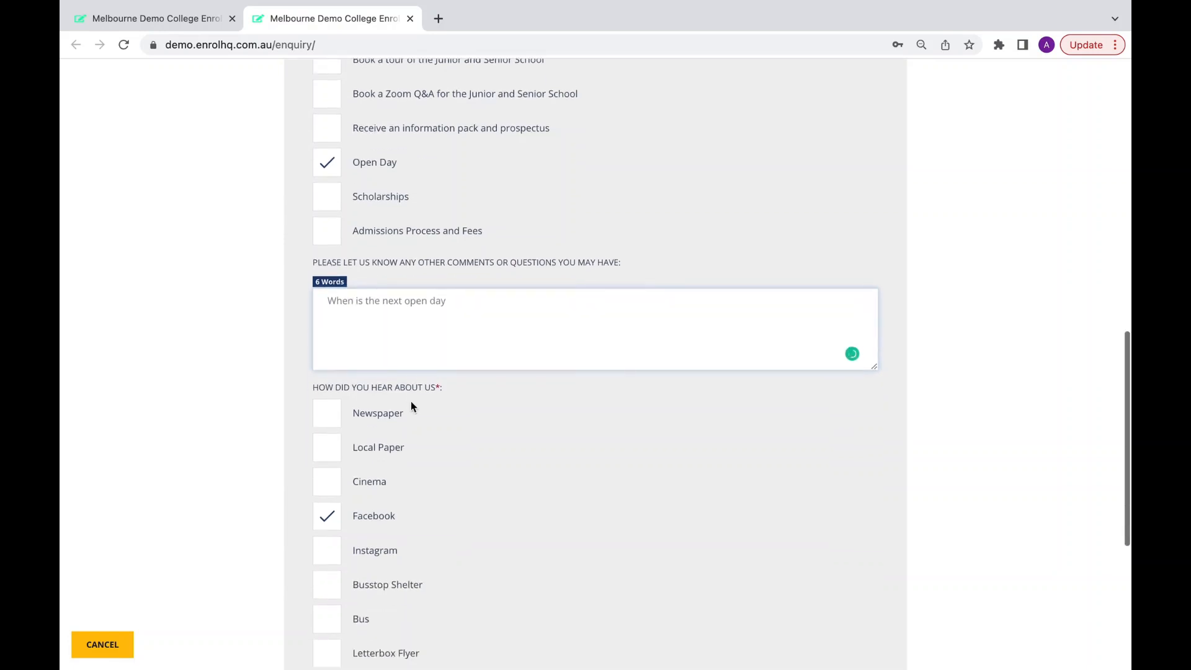
{"action": "scroll", "coordinate": [410, 407], "scroll_direction": "down", "scroll_amount": 5}
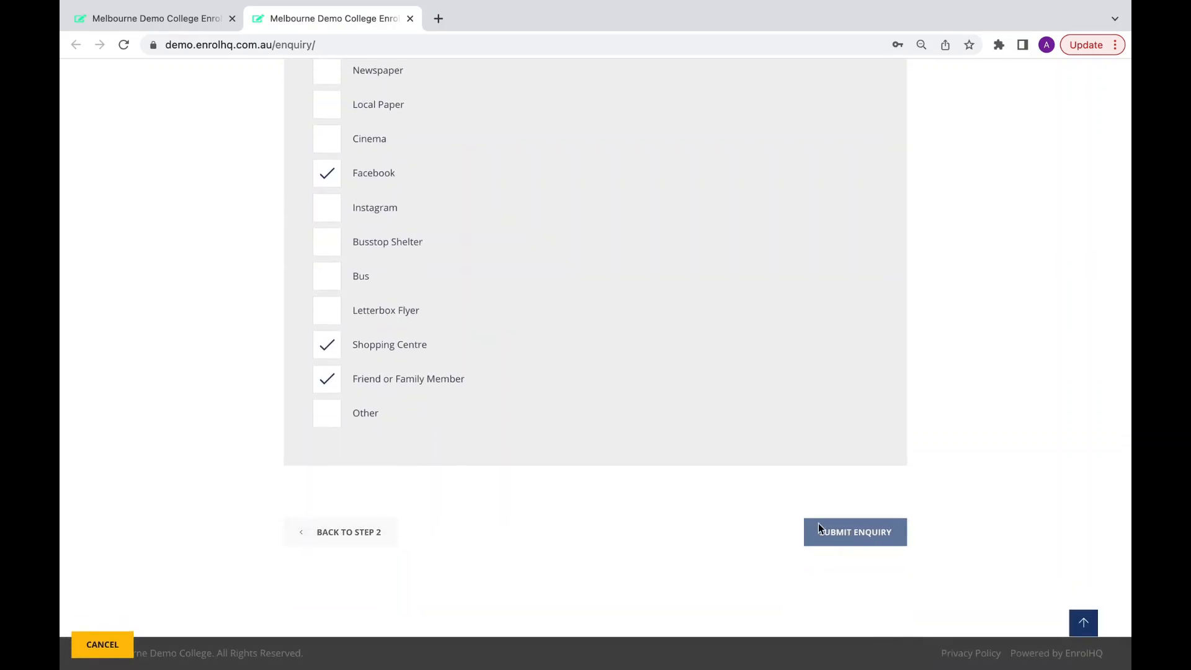
{"action": "left_click", "coordinate": [818, 526]}
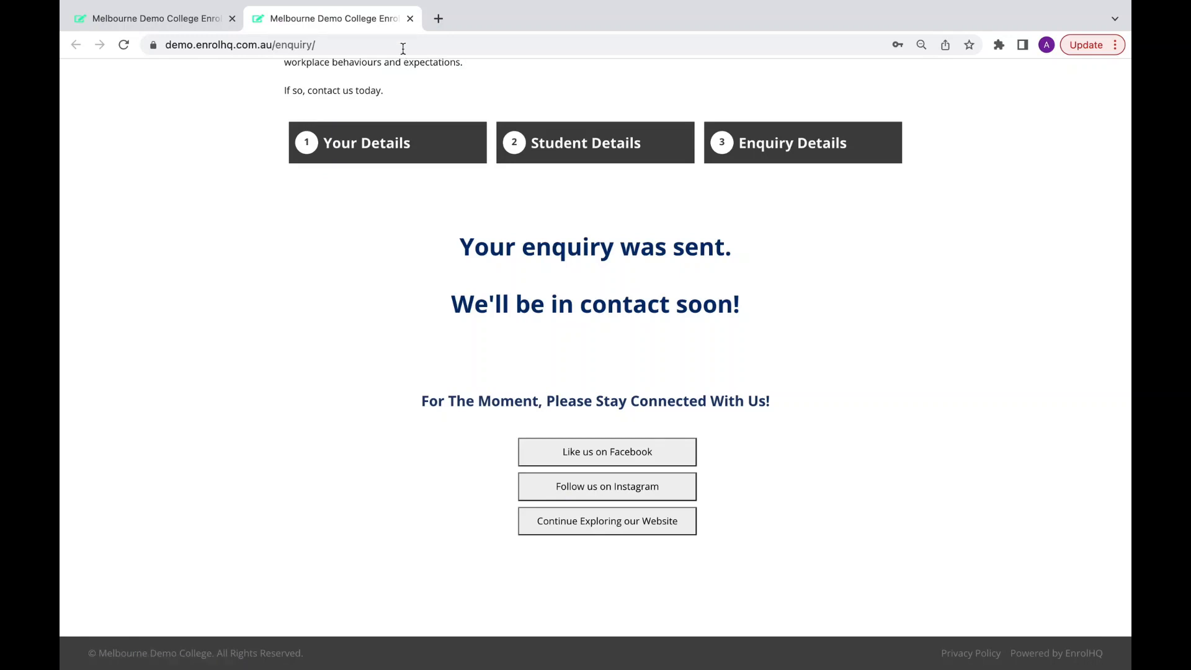
{"action": "left_click", "coordinate": [410, 19]}
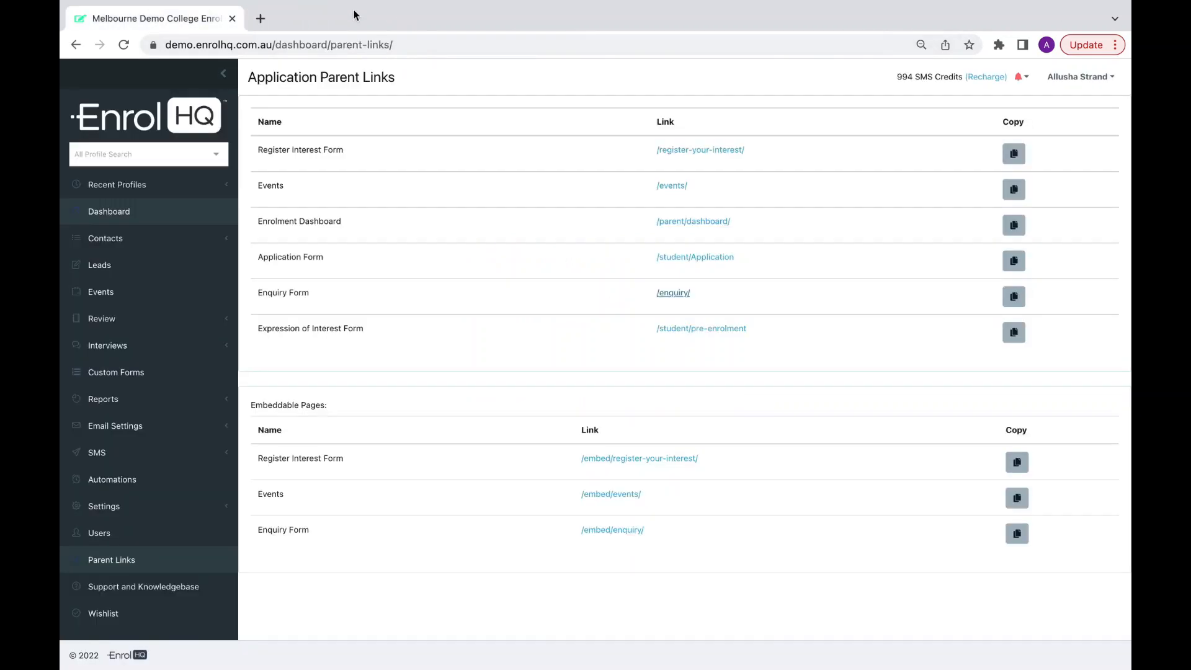
Return to the Dashboard, dismiss the mail notification, and highlight Mary Test's new enquiry in Live Feed and Enquiries.
{"action": "left_click", "coordinate": [123, 218]}
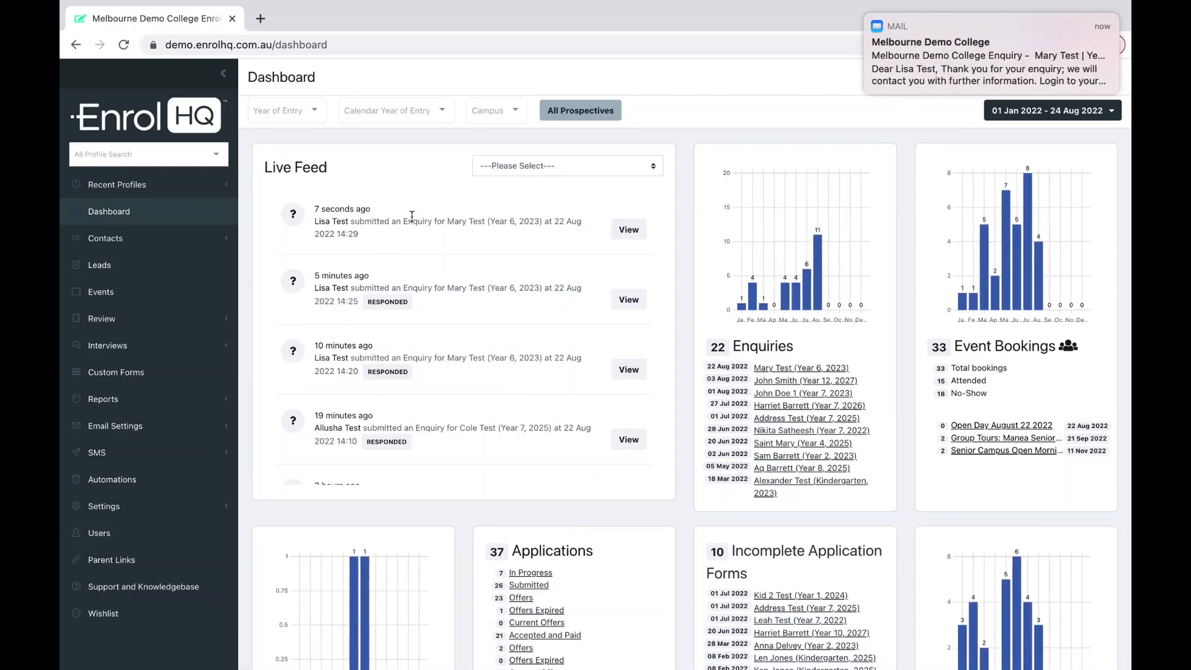
{"action": "mouse_move", "coordinate": [867, 16]}
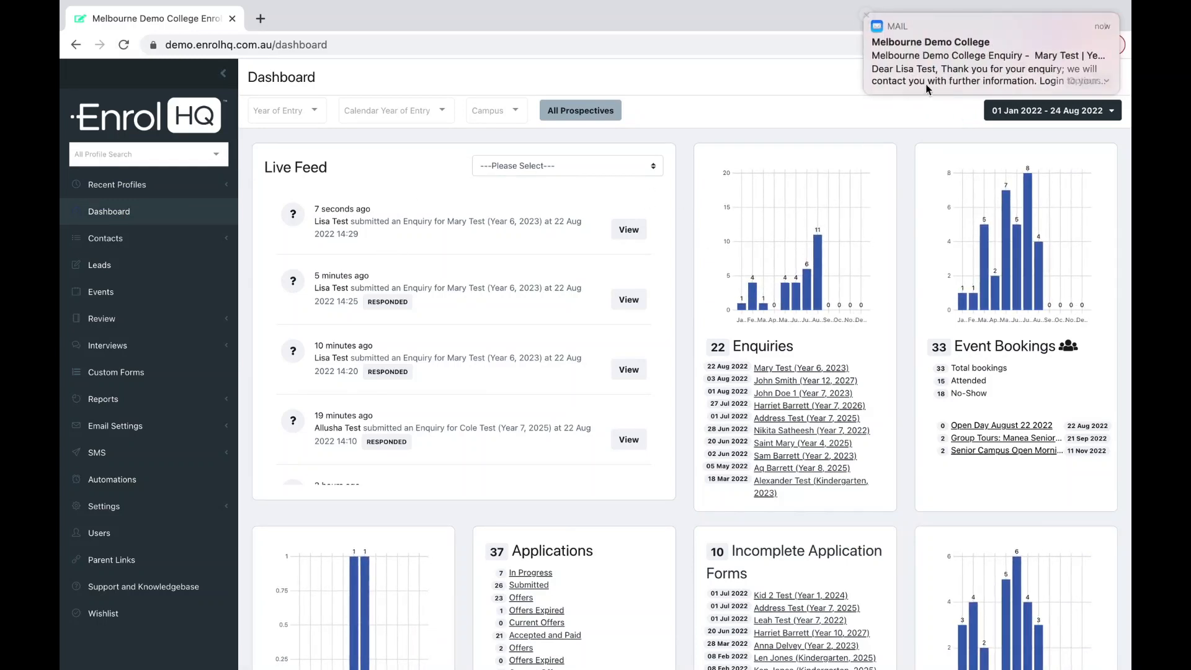
{"action": "left_click", "coordinate": [867, 15]}
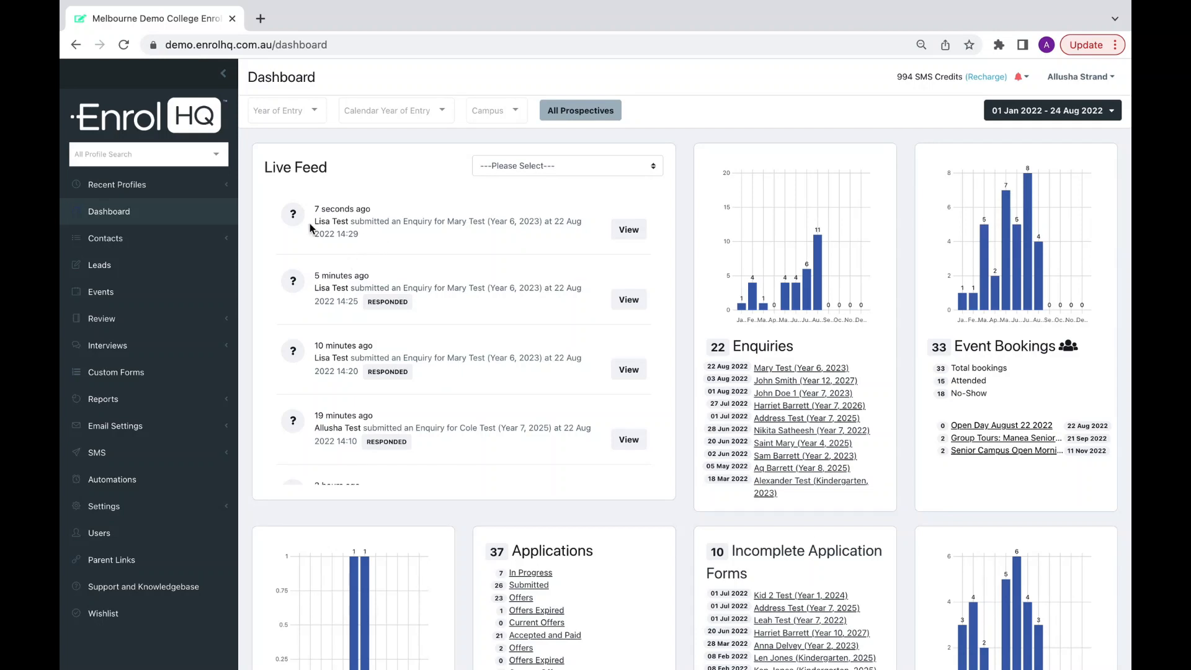
{"action": "left_click_drag", "start_coordinate": [315, 222], "coordinate": [487, 223]}
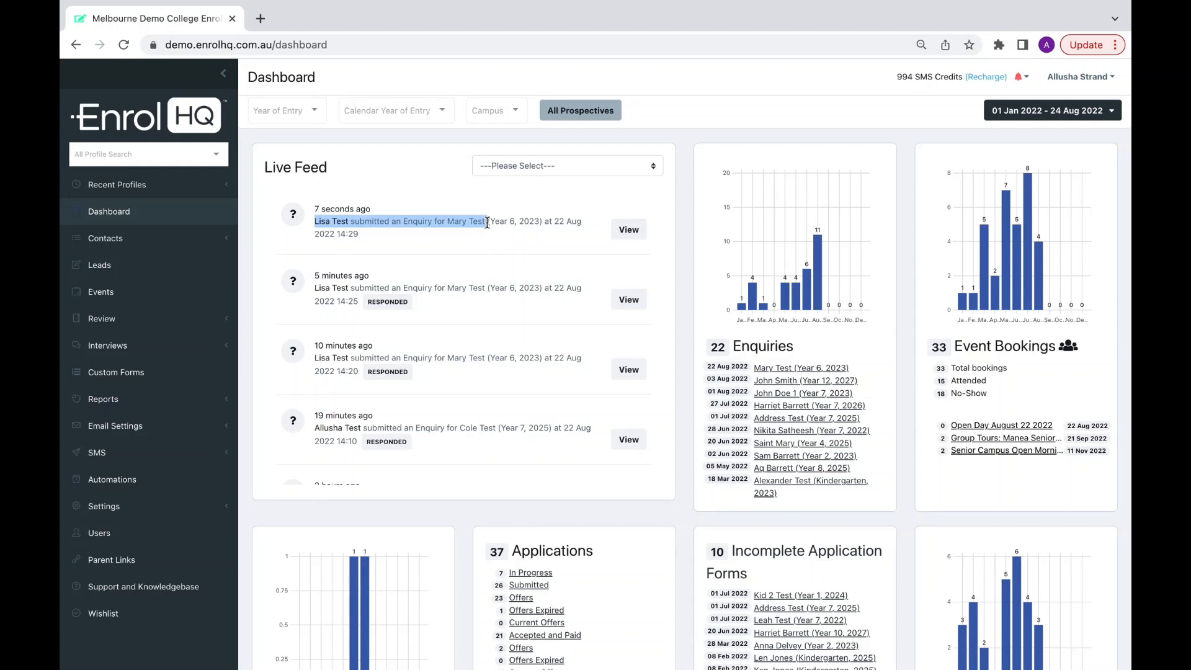
{"action": "left_click_drag", "start_coordinate": [863, 370], "coordinate": [705, 371]}
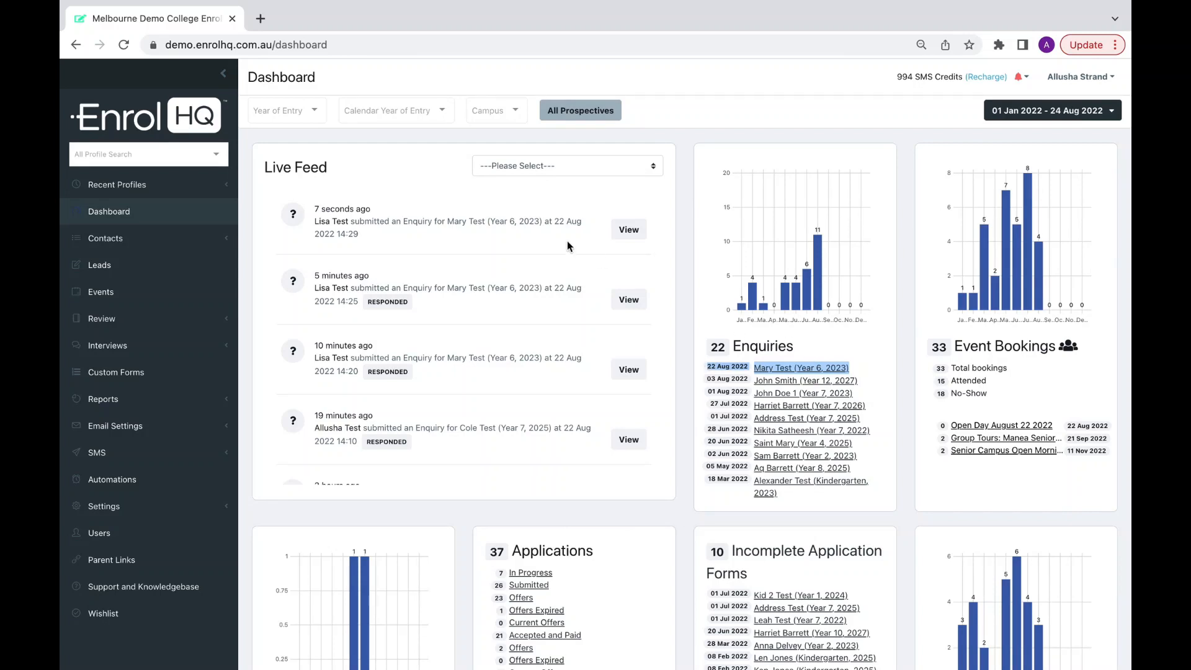
Open Mary Test's record from Live Feed and review the new Open Day enquiry under Enquiries (3).
{"action": "left_click", "coordinate": [630, 230]}
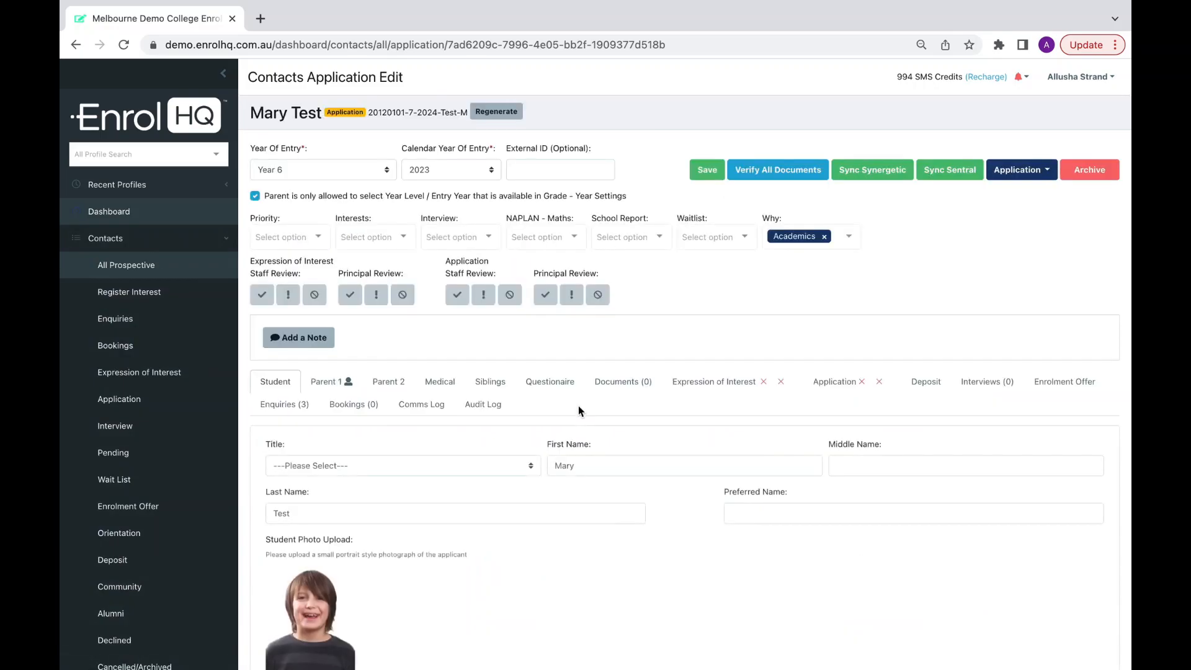
{"action": "scroll", "coordinate": [578, 405], "scroll_direction": "down", "scroll_amount": 3}
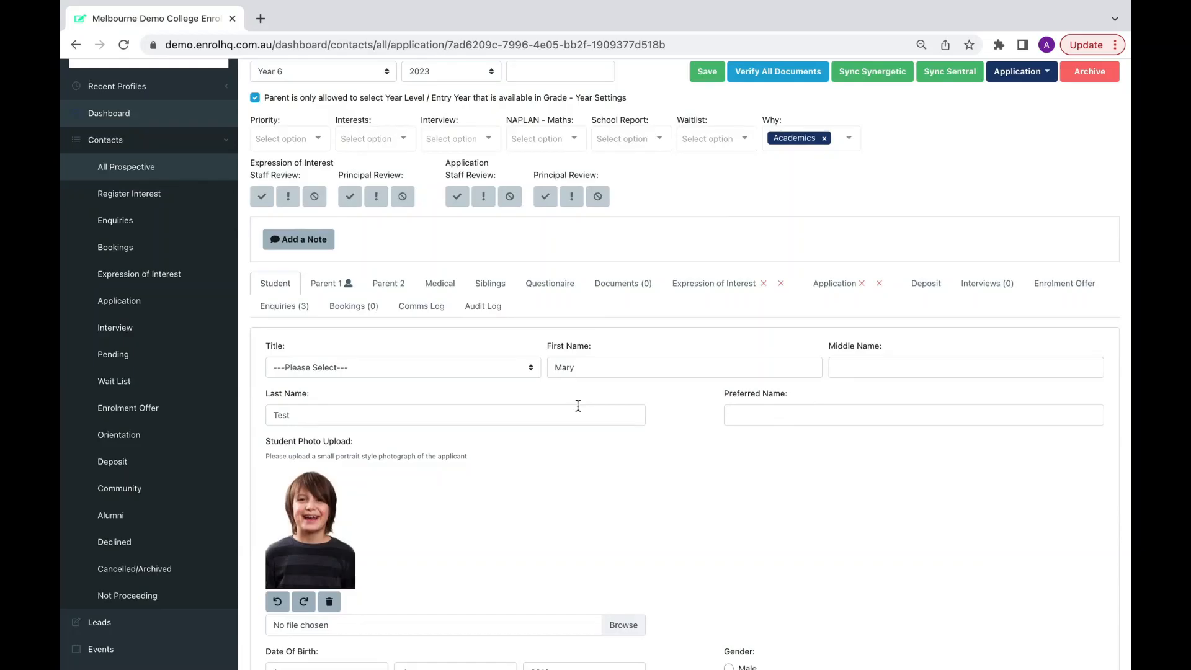
{"action": "left_click", "coordinate": [290, 309]}
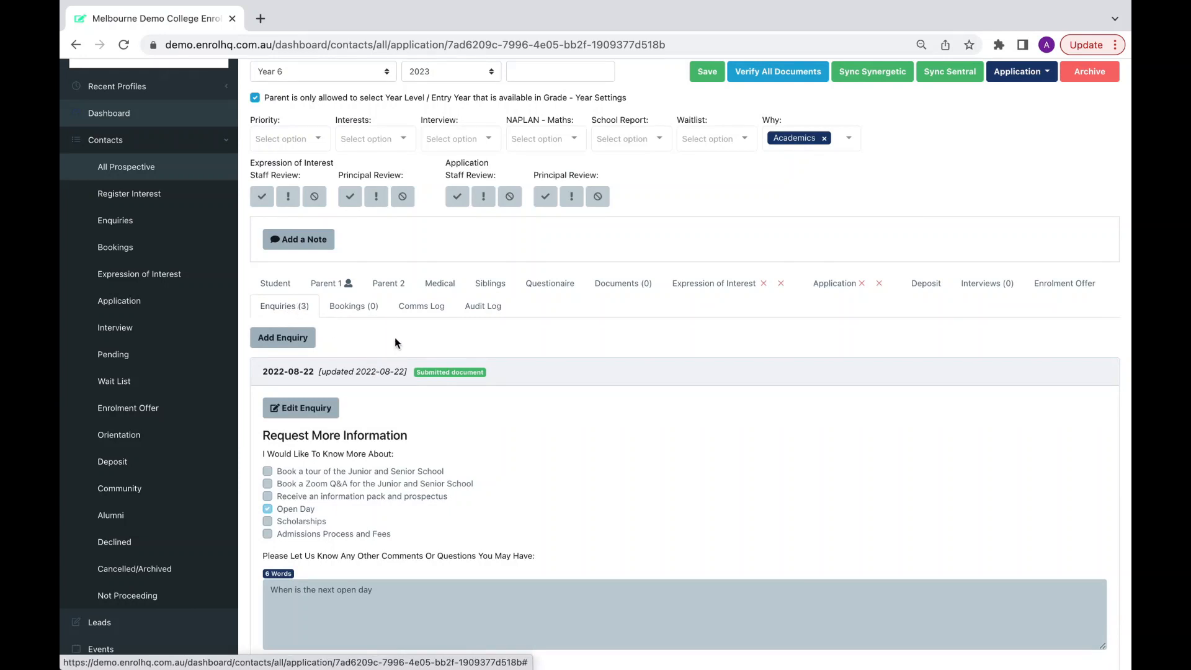
{"action": "scroll", "coordinate": [396, 336], "scroll_direction": "down", "scroll_amount": 2}
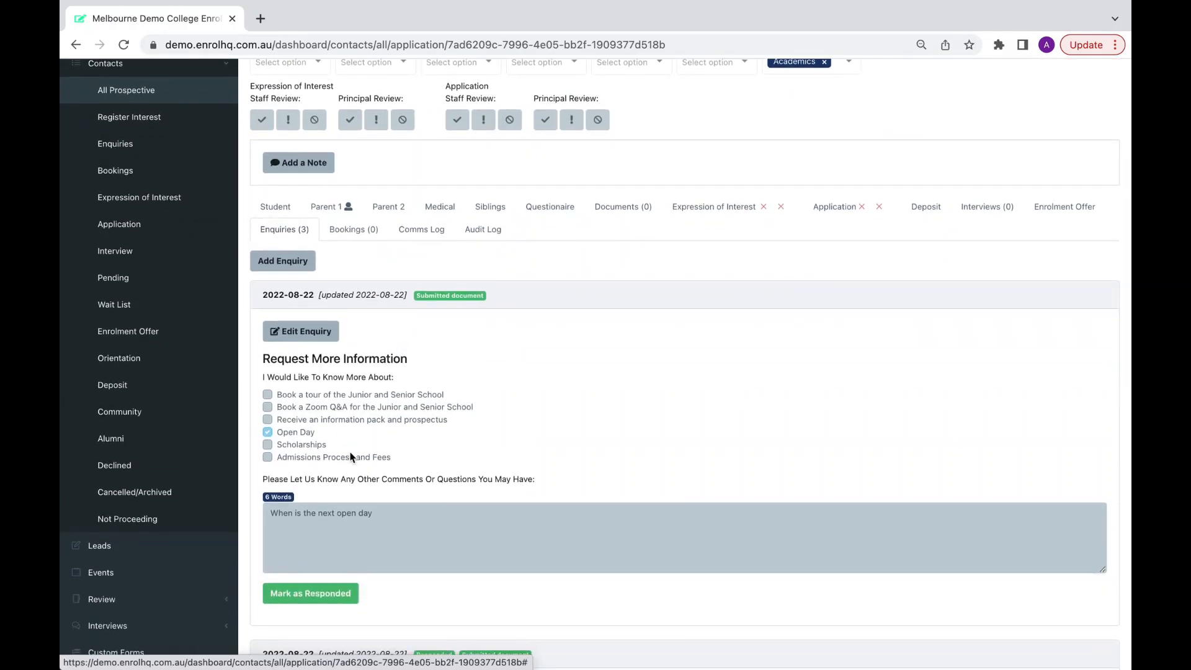
{"action": "scroll", "coordinate": [351, 457], "scroll_direction": "down", "scroll_amount": 1}
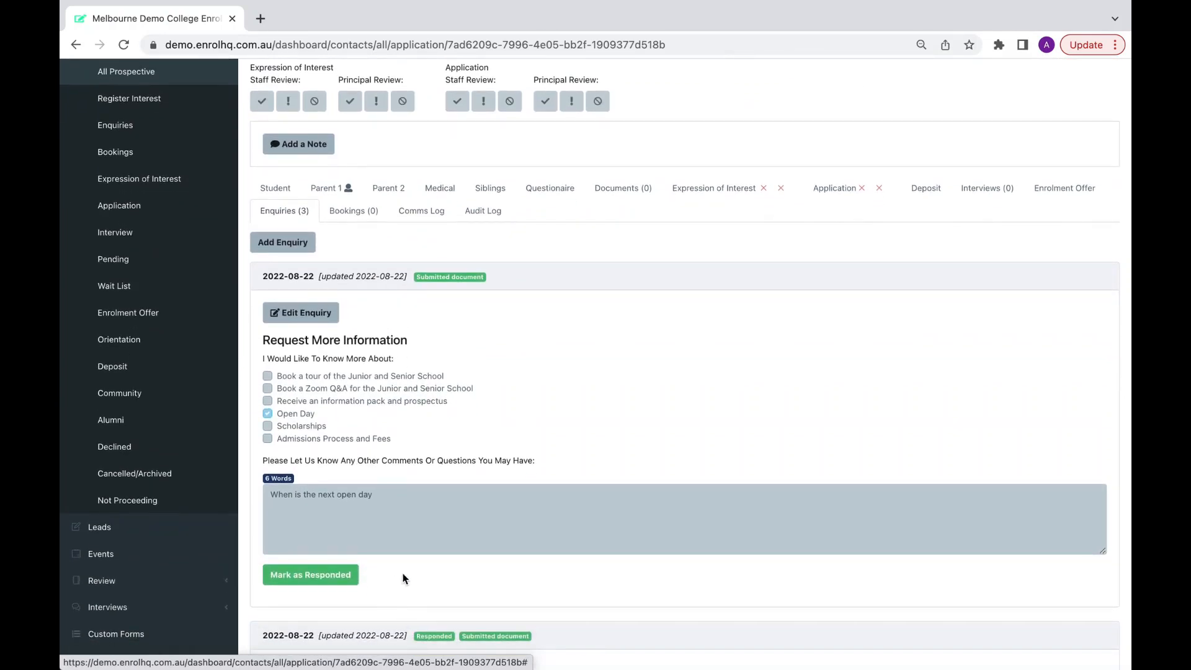
{"action": "left_click_drag", "start_coordinate": [320, 414], "coordinate": [274, 420]}
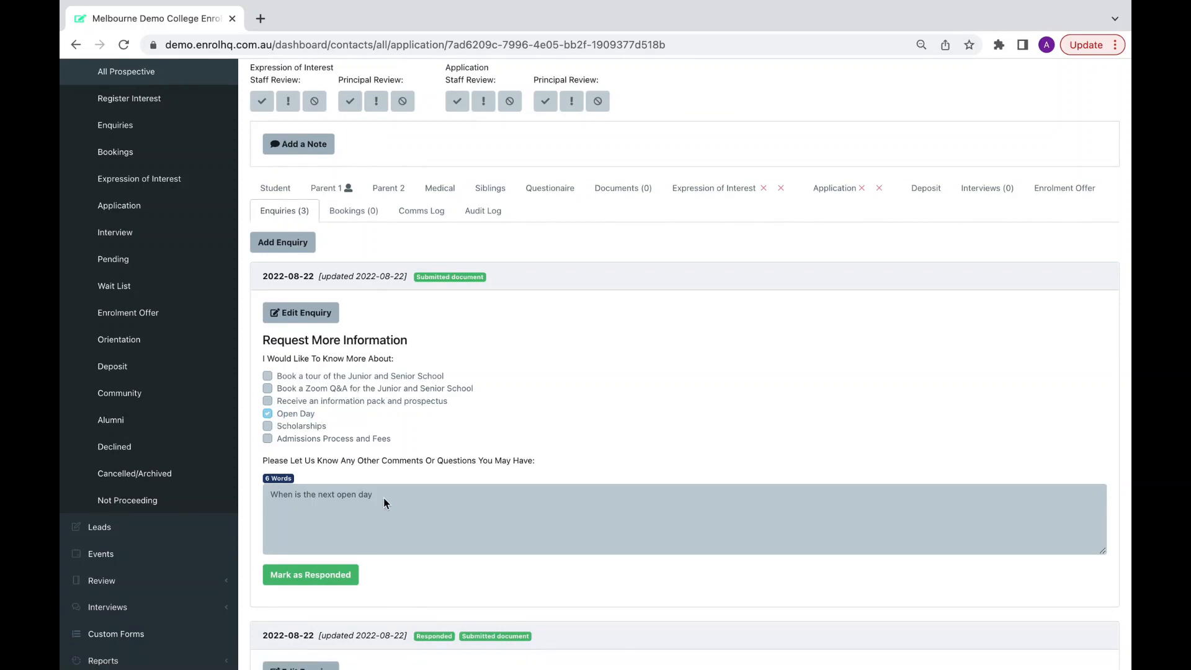
{"action": "left_click_drag", "start_coordinate": [383, 498], "coordinate": [267, 494]}
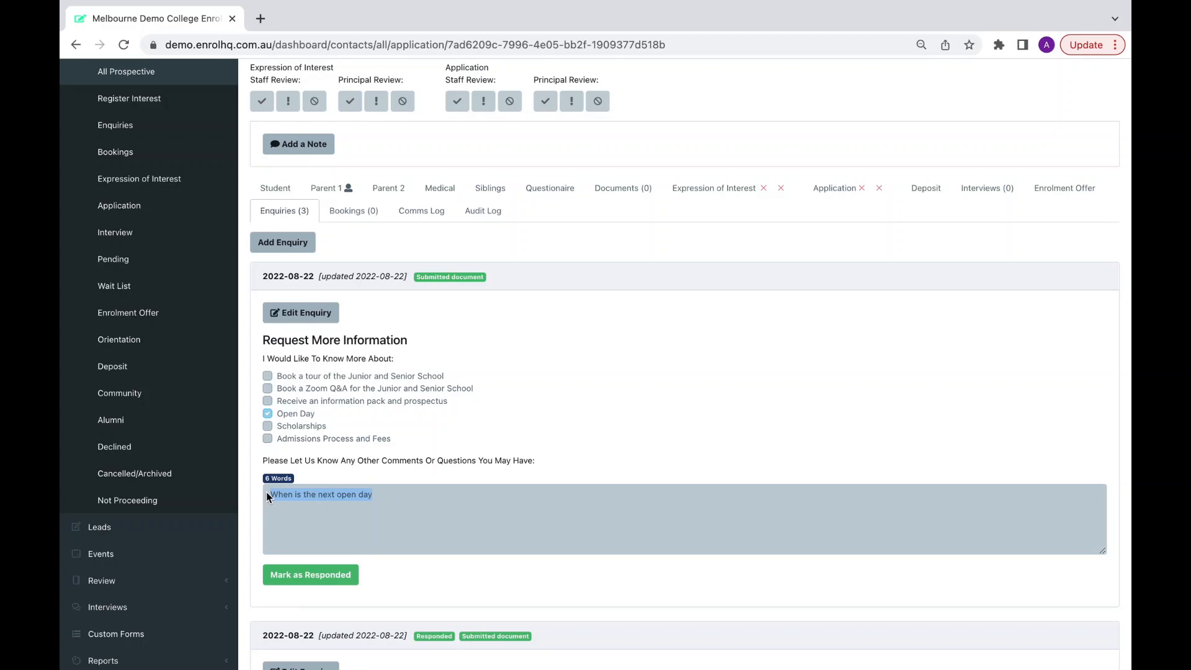
{"action": "left_click", "coordinate": [332, 577]}
{"action": "left_click", "coordinate": [511, 147]}
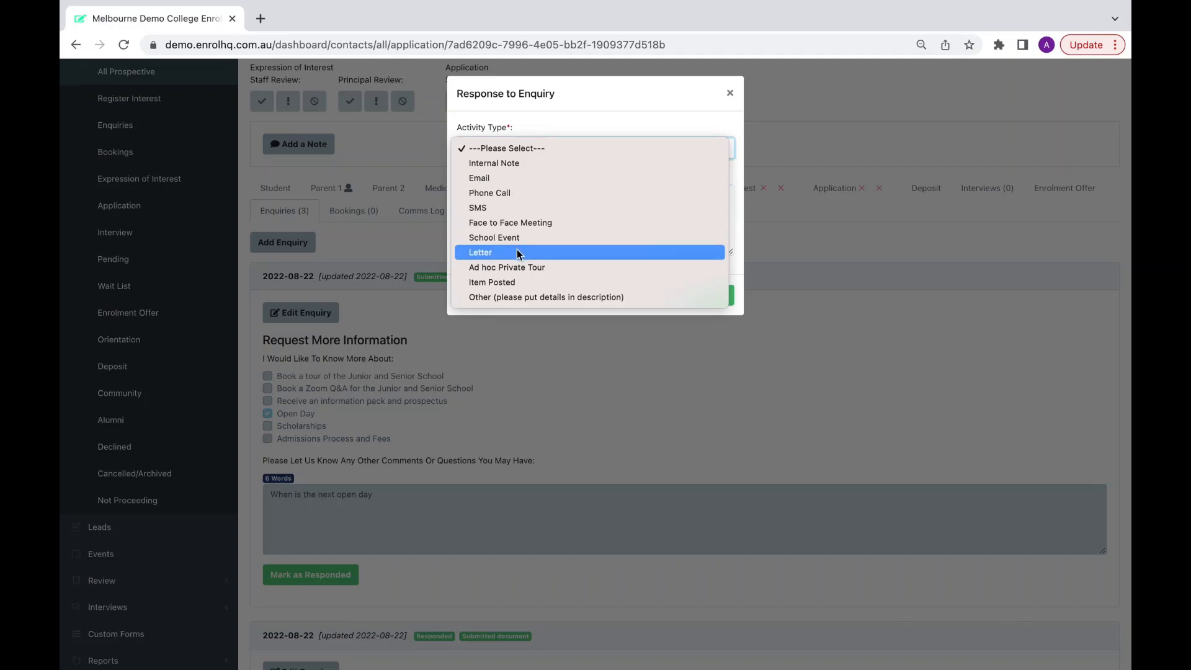
{"action": "left_click", "coordinate": [510, 194]}
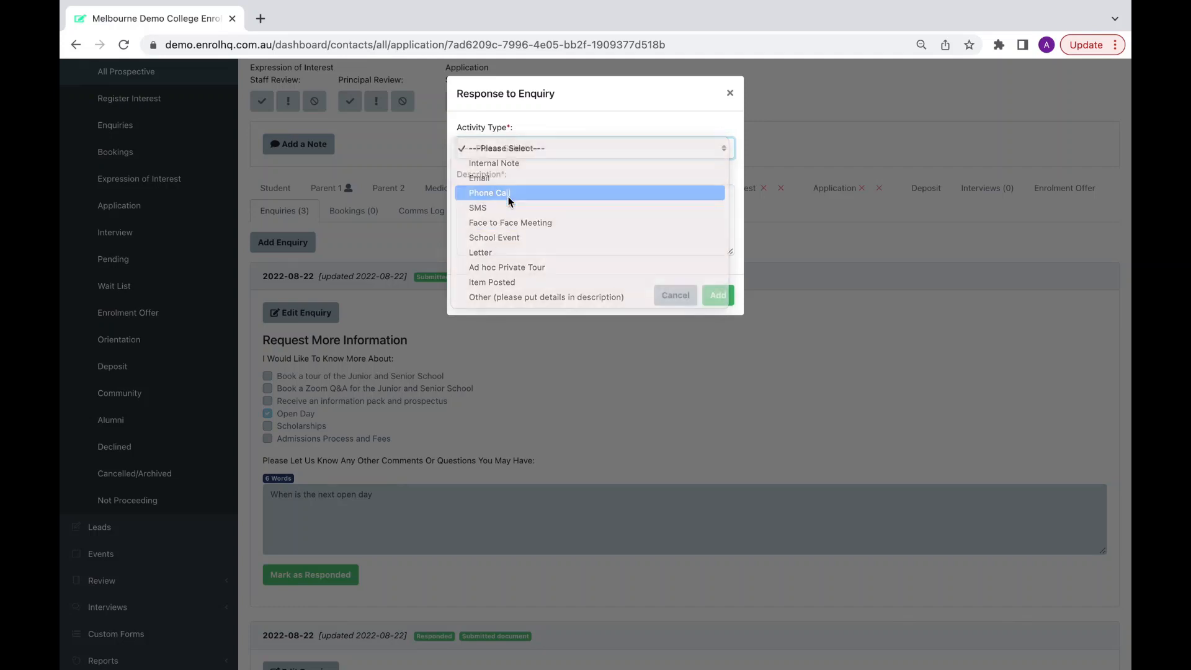
{"action": "left_click", "coordinate": [479, 203]}
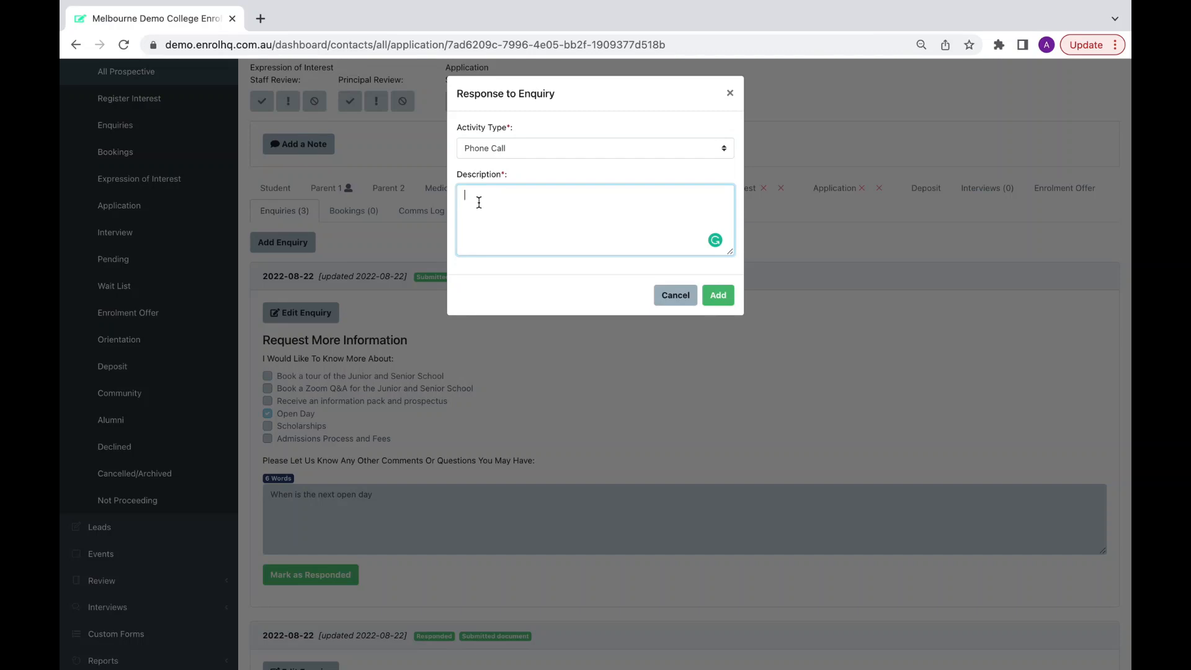
{"action": "left_click", "coordinate": [669, 296]}
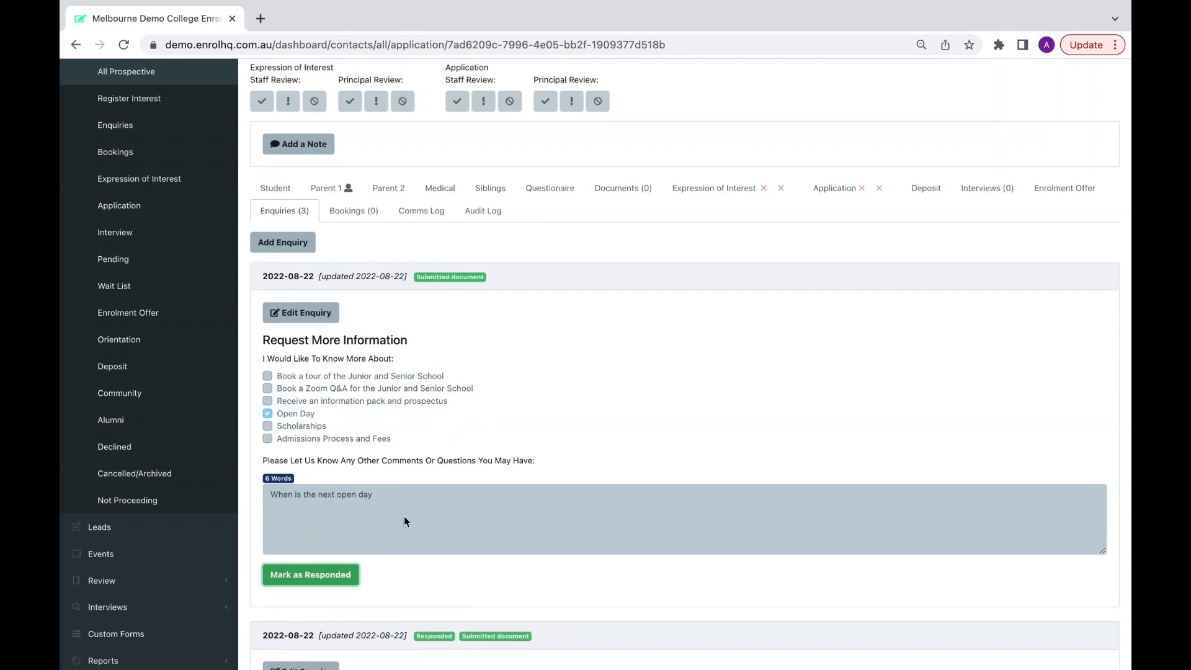
Start a Comms Log email to the parent showing the last enquiry, leaving Mark as Responded unticked.
{"action": "left_click", "coordinate": [420, 212]}
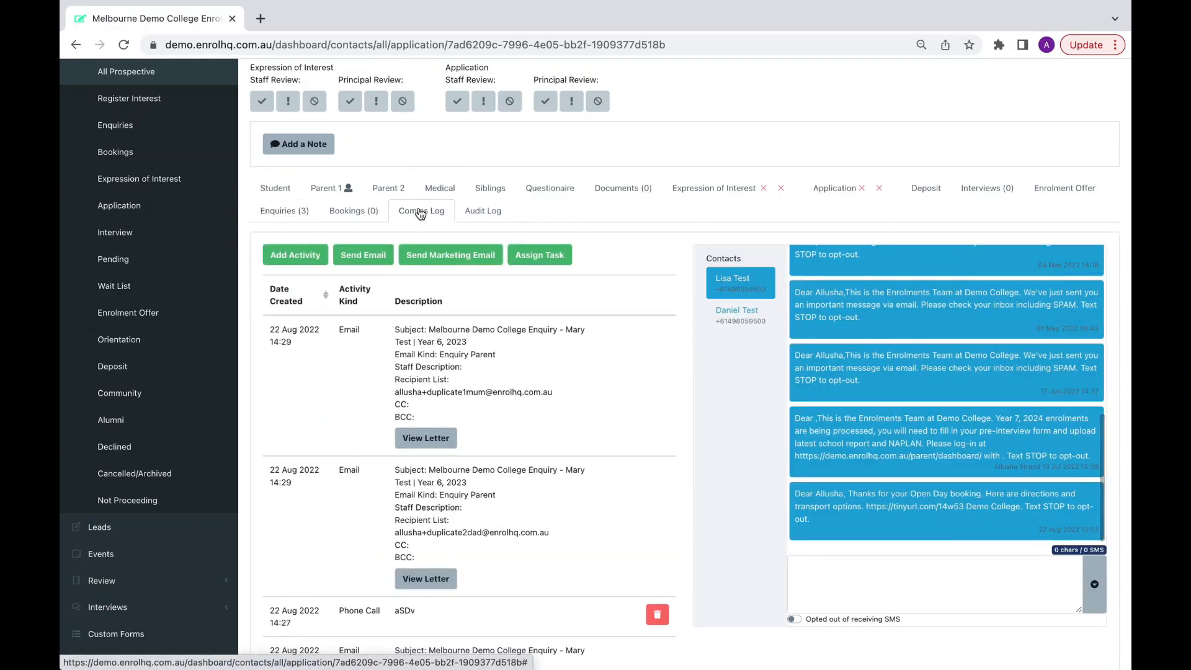
{"action": "left_click", "coordinate": [364, 258]}
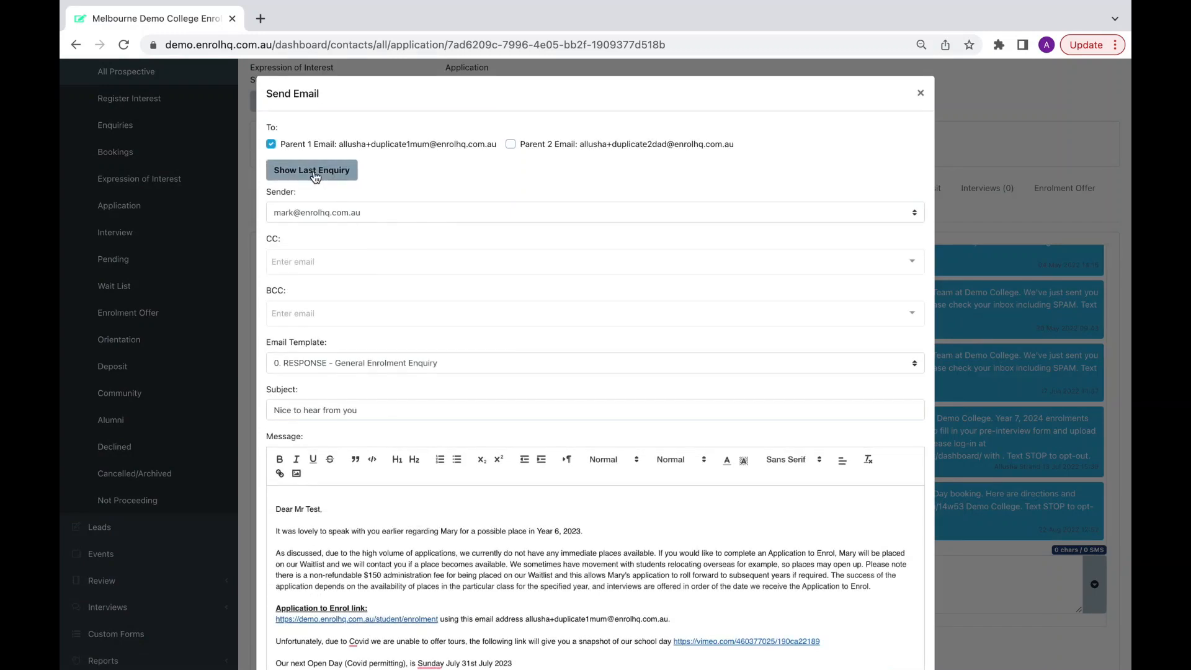
{"action": "left_click", "coordinate": [303, 175]}
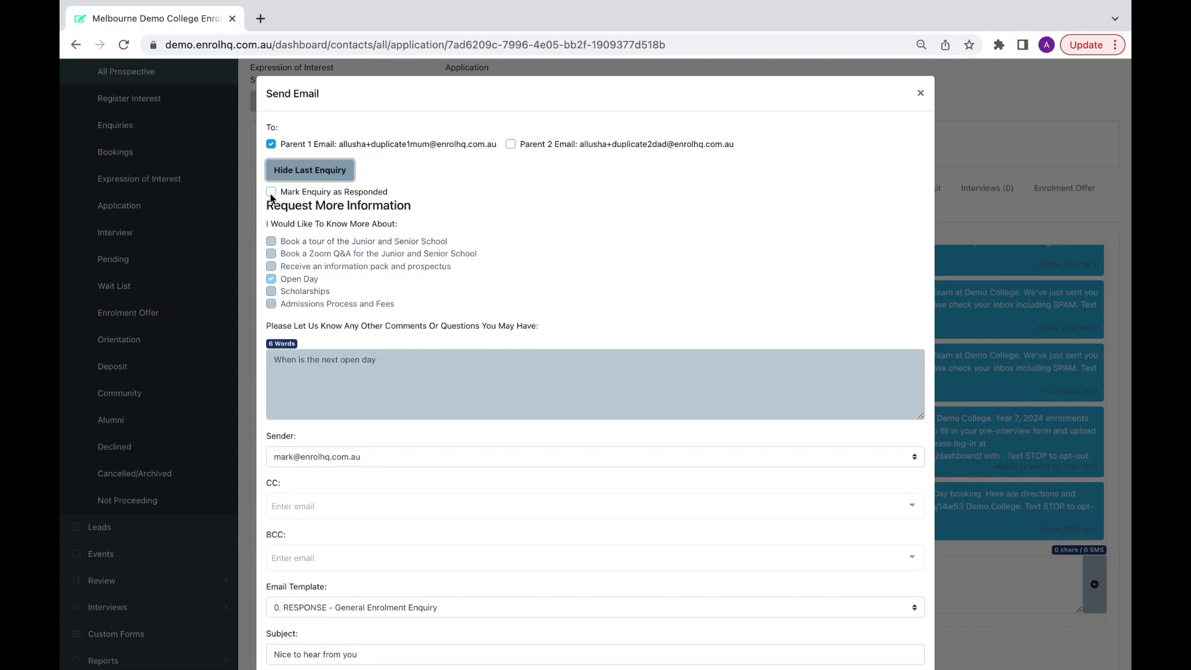
{"action": "left_click", "coordinate": [271, 192]}
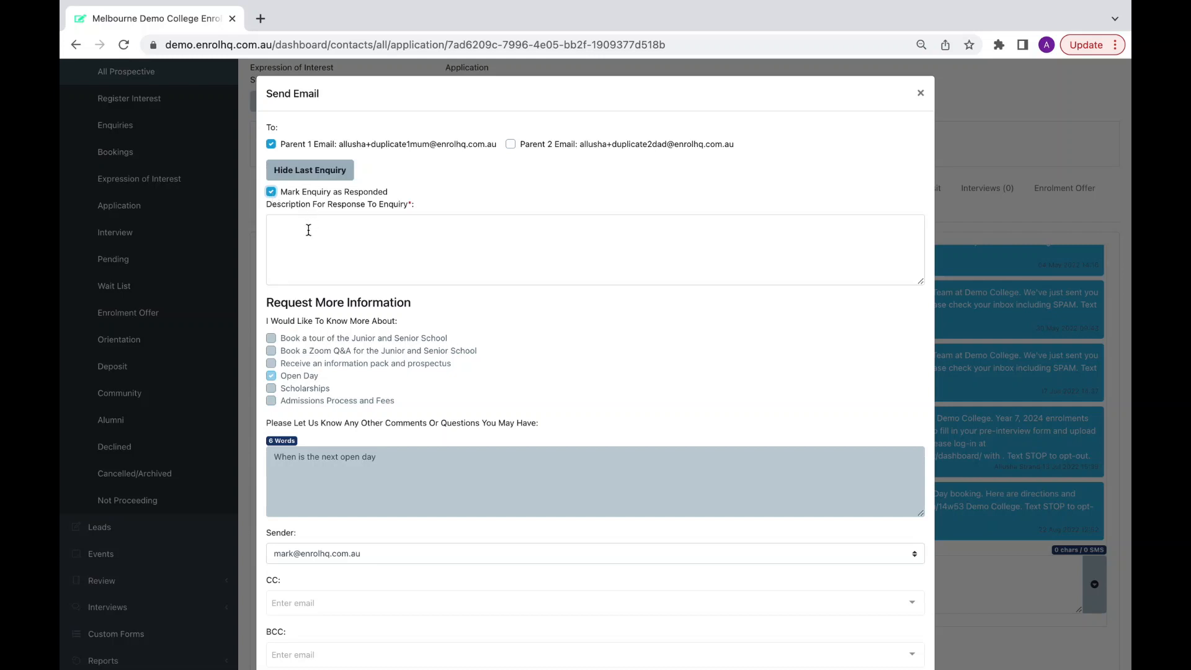
{"action": "left_click", "coordinate": [272, 193]}
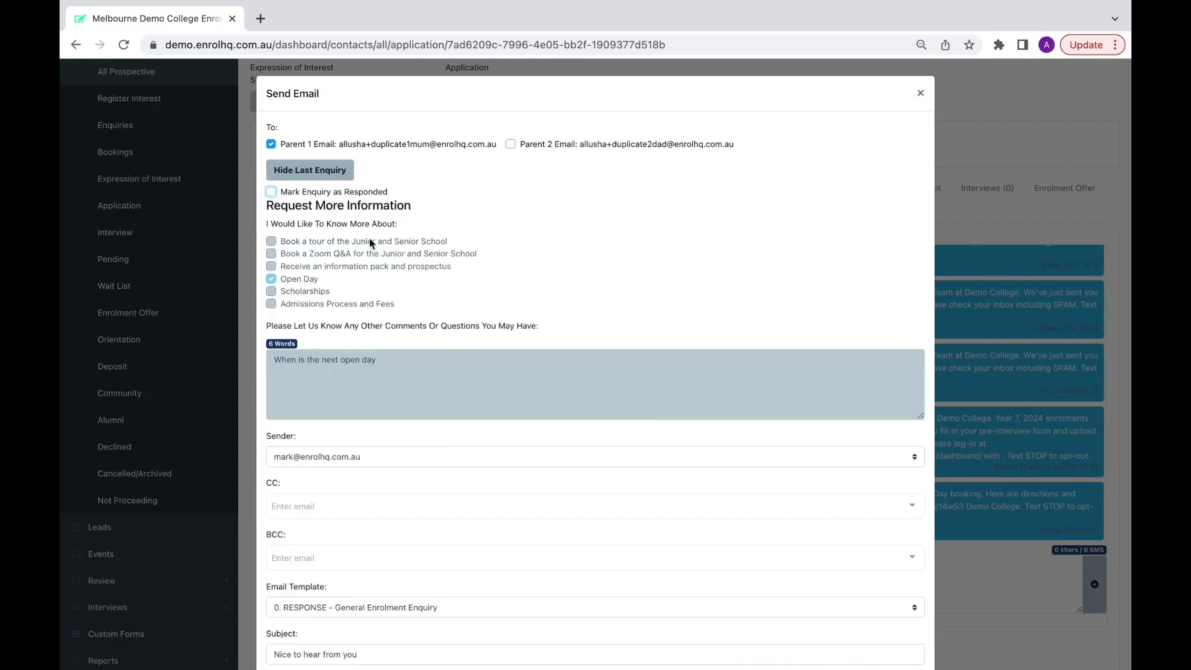
{"action": "scroll", "coordinate": [371, 242], "scroll_direction": "down", "scroll_amount": 10}
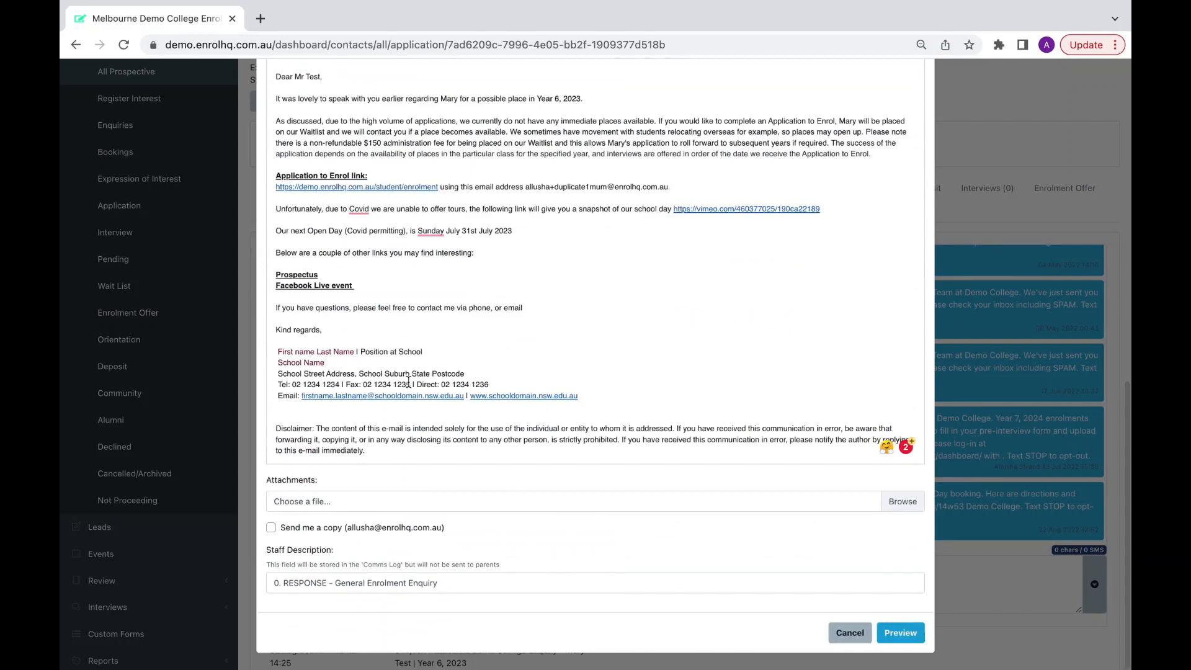
{"action": "scroll", "coordinate": [409, 382], "scroll_direction": "up", "scroll_amount": 10}
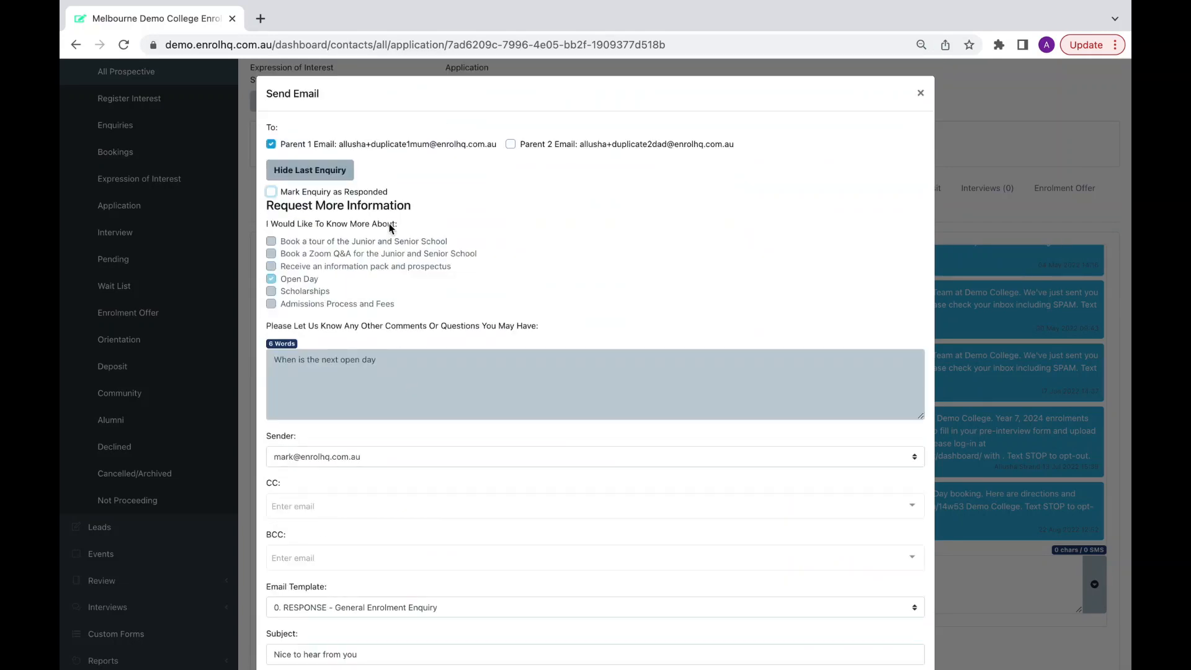
Tick Mark Enquiry as Responded with the description 'Sent an emaiil with the next open day date'.
{"action": "left_click", "coordinate": [271, 192]}
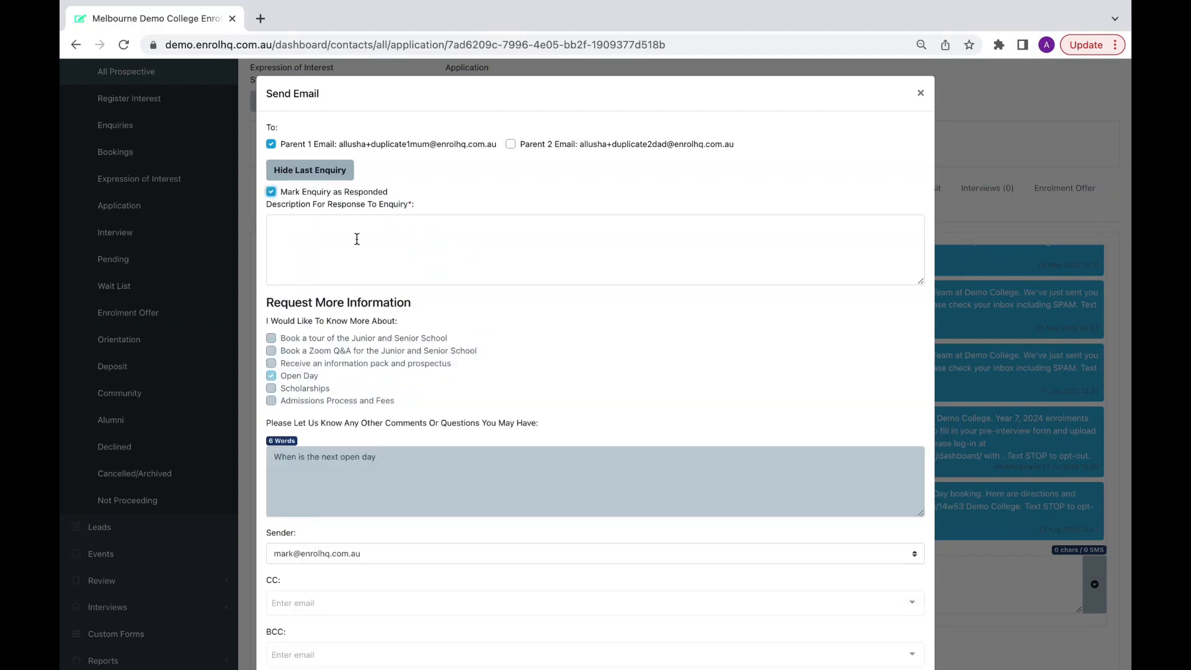
{"action": "left_click", "coordinate": [333, 237]}
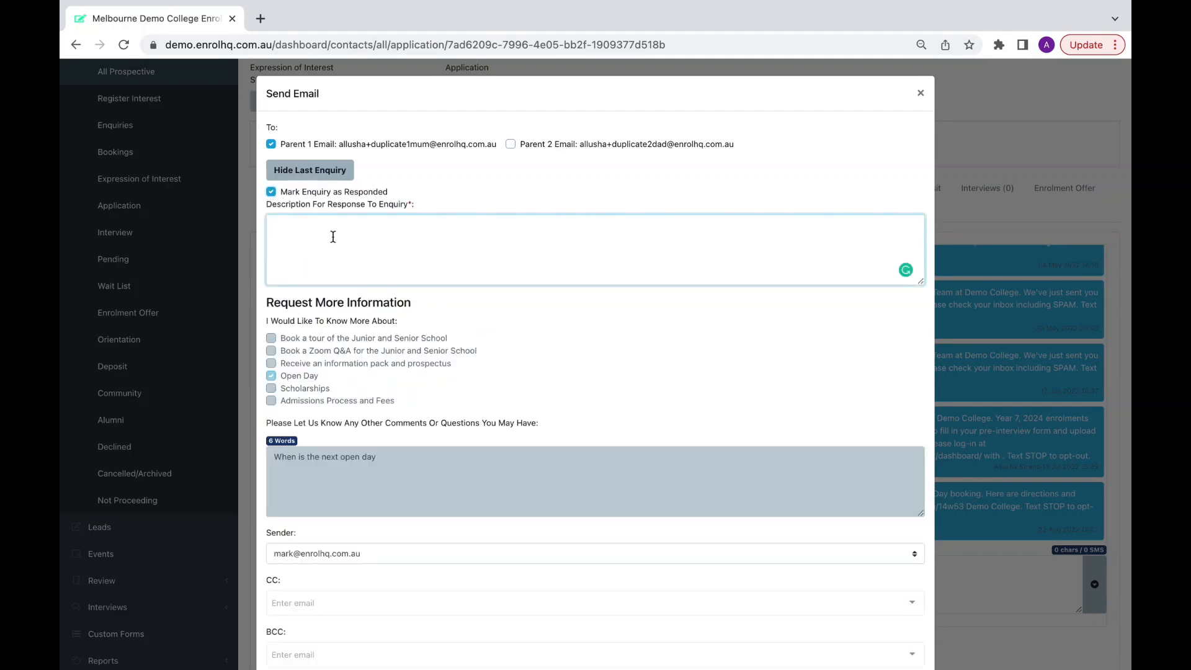
{"action": "type", "text": "Sent an emaiil with the next open day"}
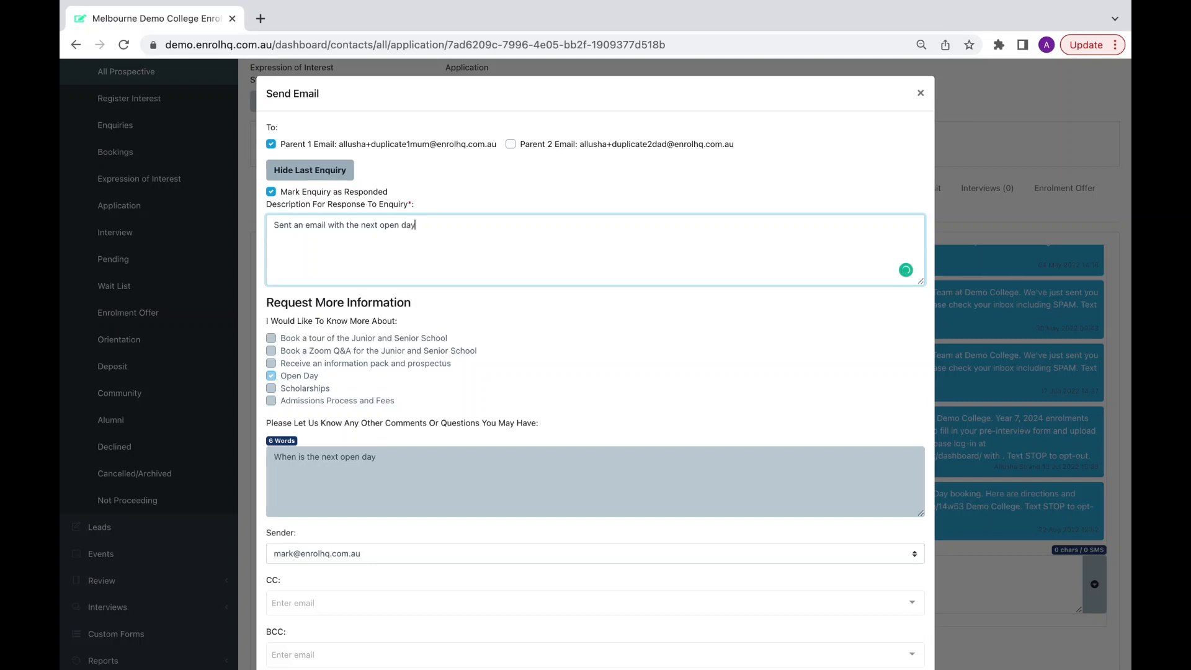
{"action": "type", "text": " date"}
{"action": "scroll", "coordinate": [417, 253], "scroll_direction": "down", "scroll_amount": 8}
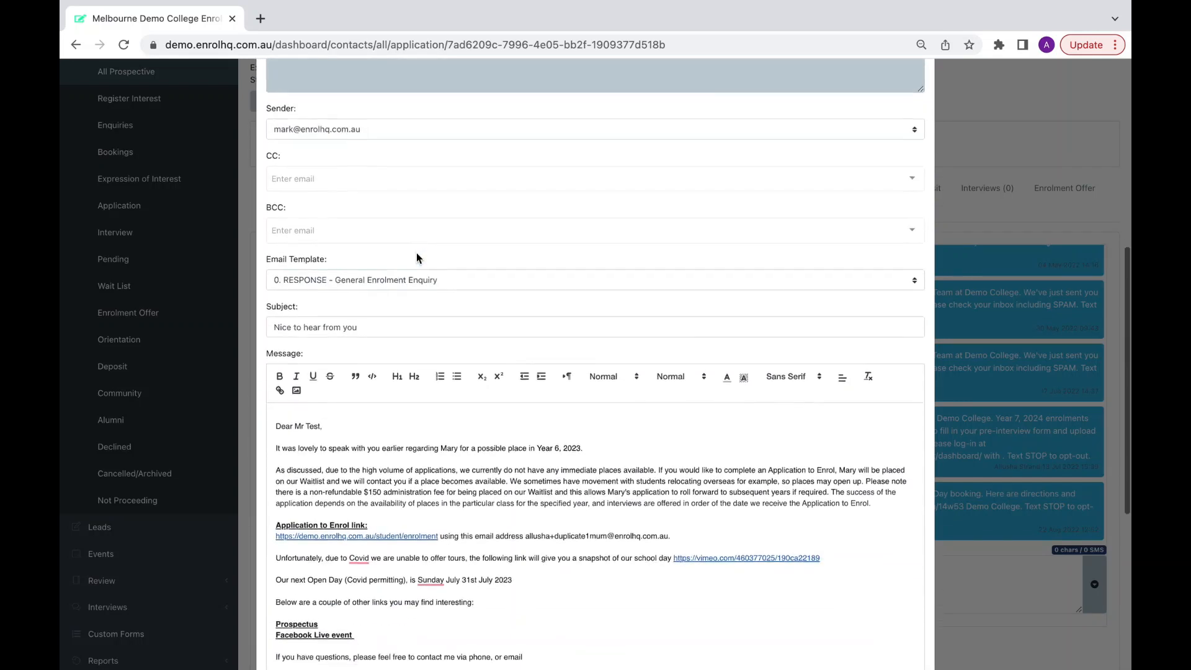
Clear the email template, add a test message and subject 'Open day', then preview the email.
{"action": "left_click", "coordinate": [391, 215]}
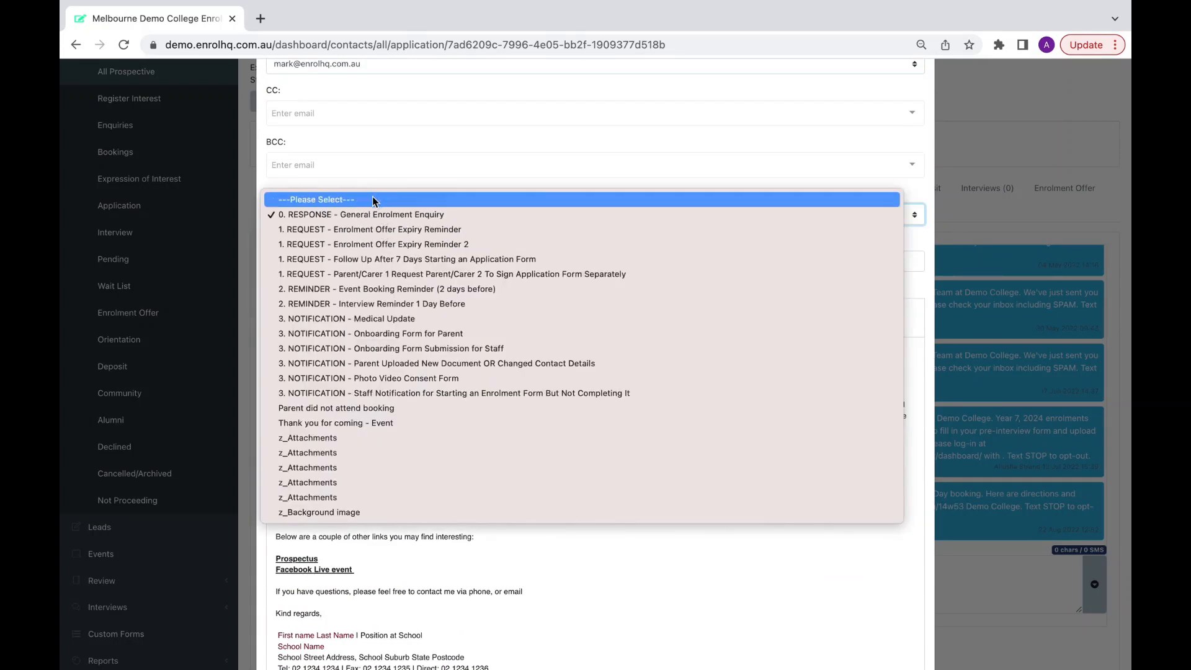
{"action": "left_click", "coordinate": [374, 200]}
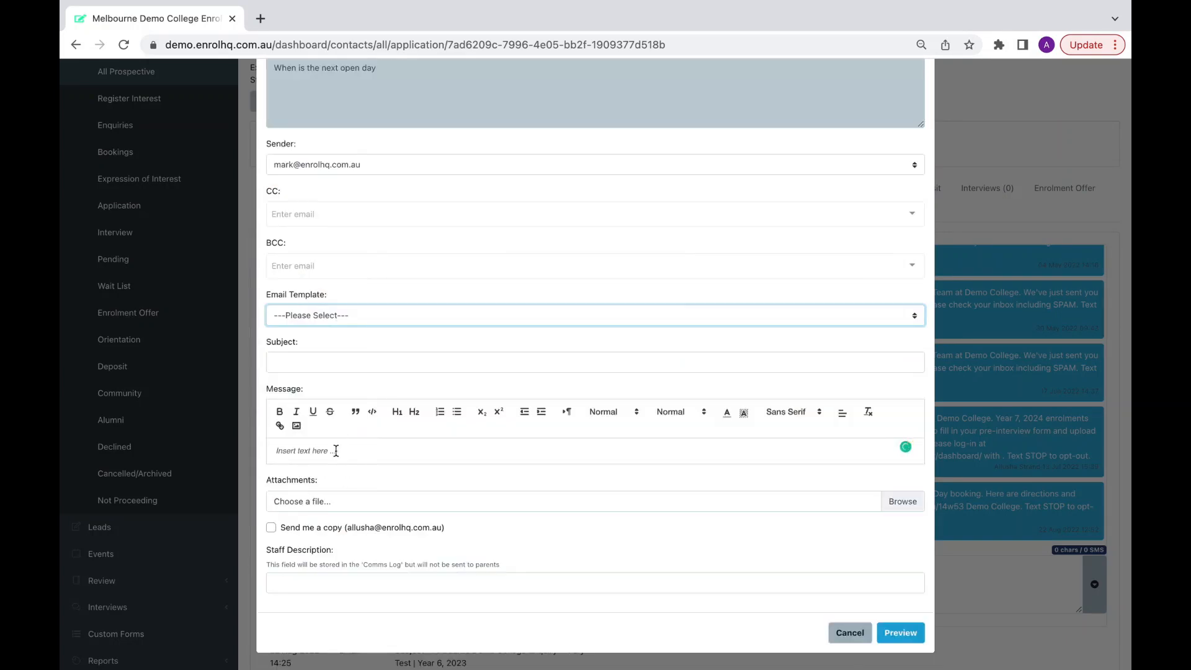
{"action": "left_click", "coordinate": [308, 452]}
{"action": "type", "text": "vwoihrgowirge"}
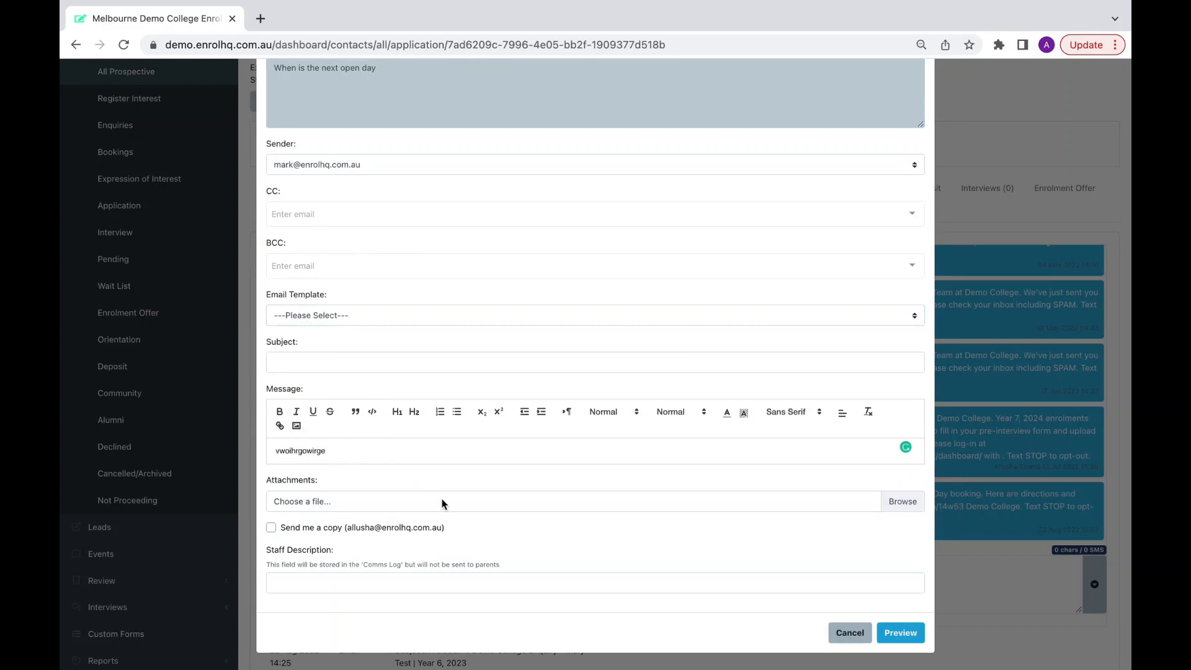
{"action": "left_click", "coordinate": [331, 363]}
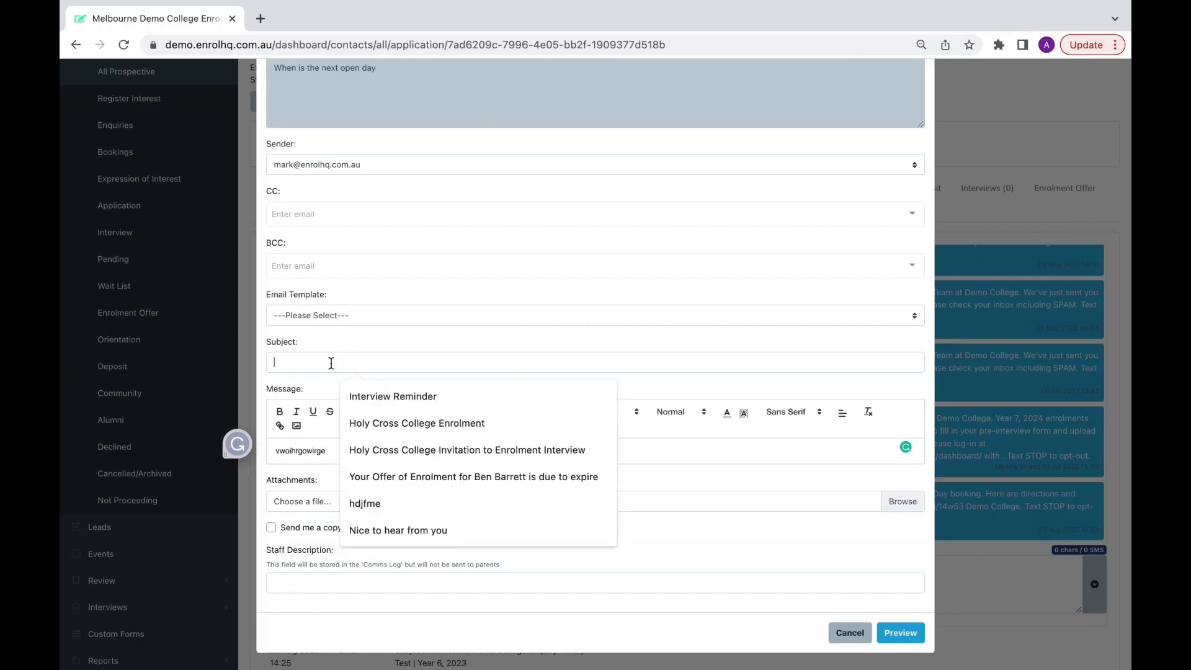
{"action": "type", "text": "Open day"}
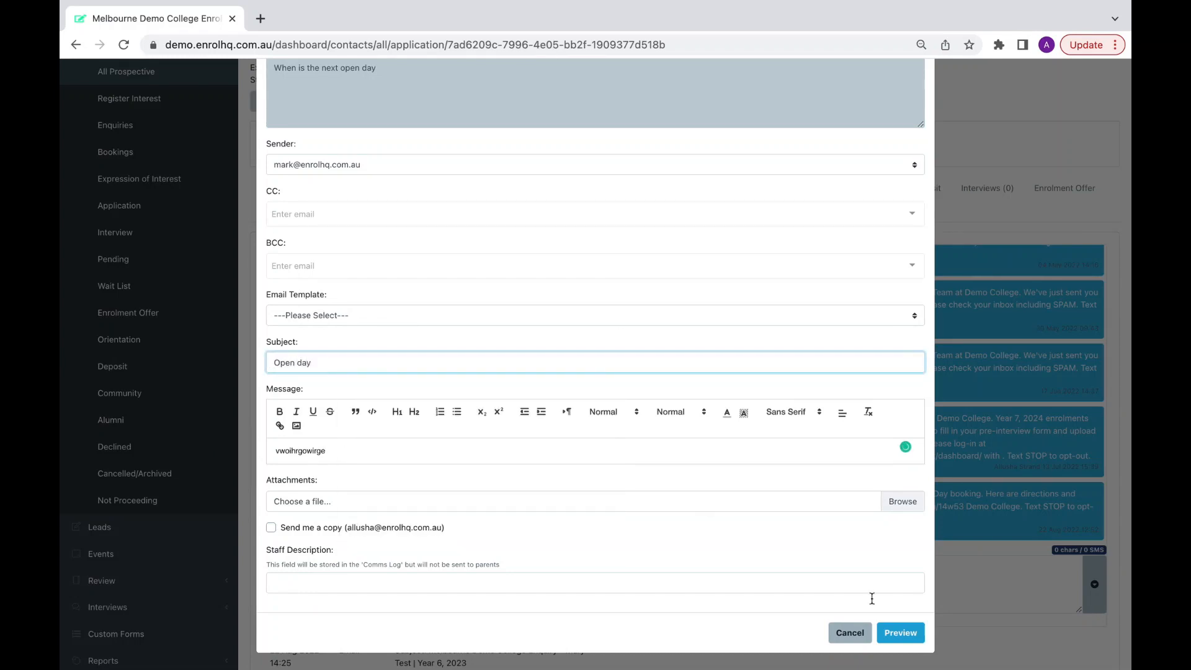
{"action": "left_click", "coordinate": [900, 632]}
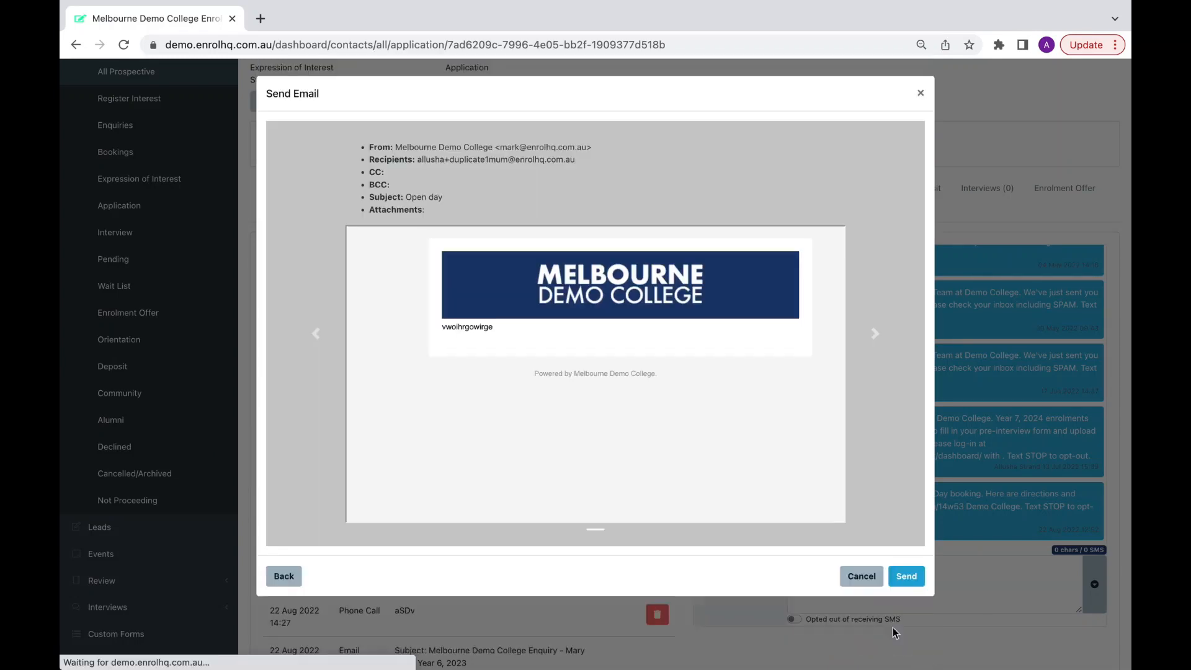
Send the Open day email and verify the sent letter in the reloaded record's Comms Log.
{"action": "left_click", "coordinate": [907, 577]}
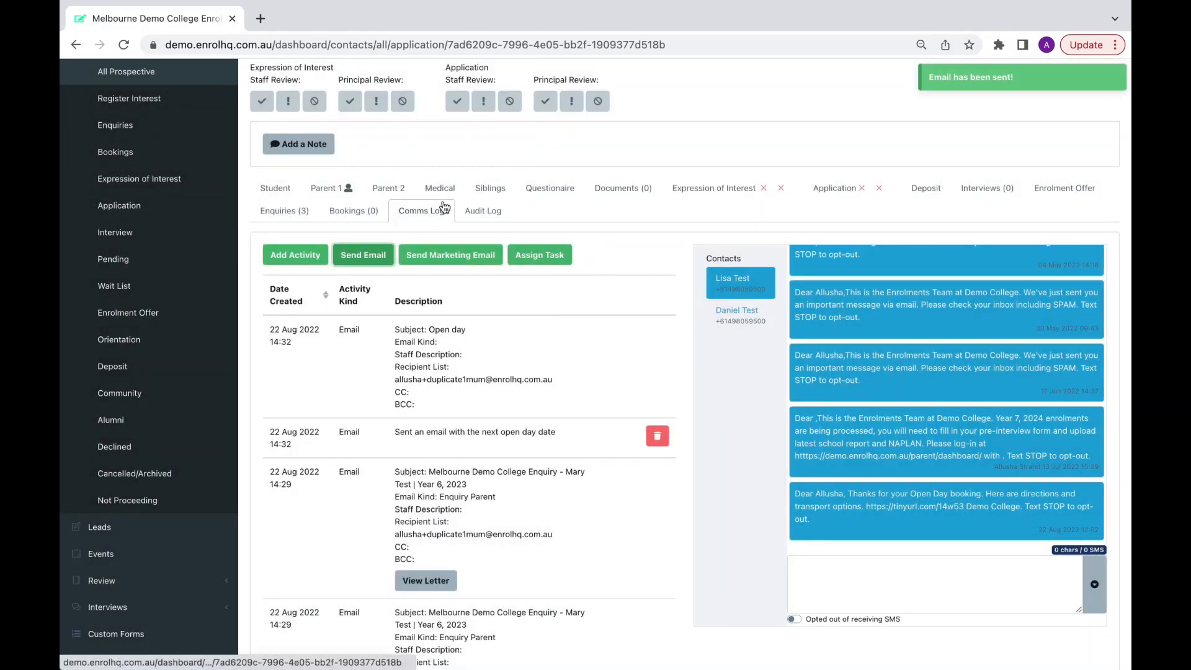
{"action": "left_click", "coordinate": [123, 45]}
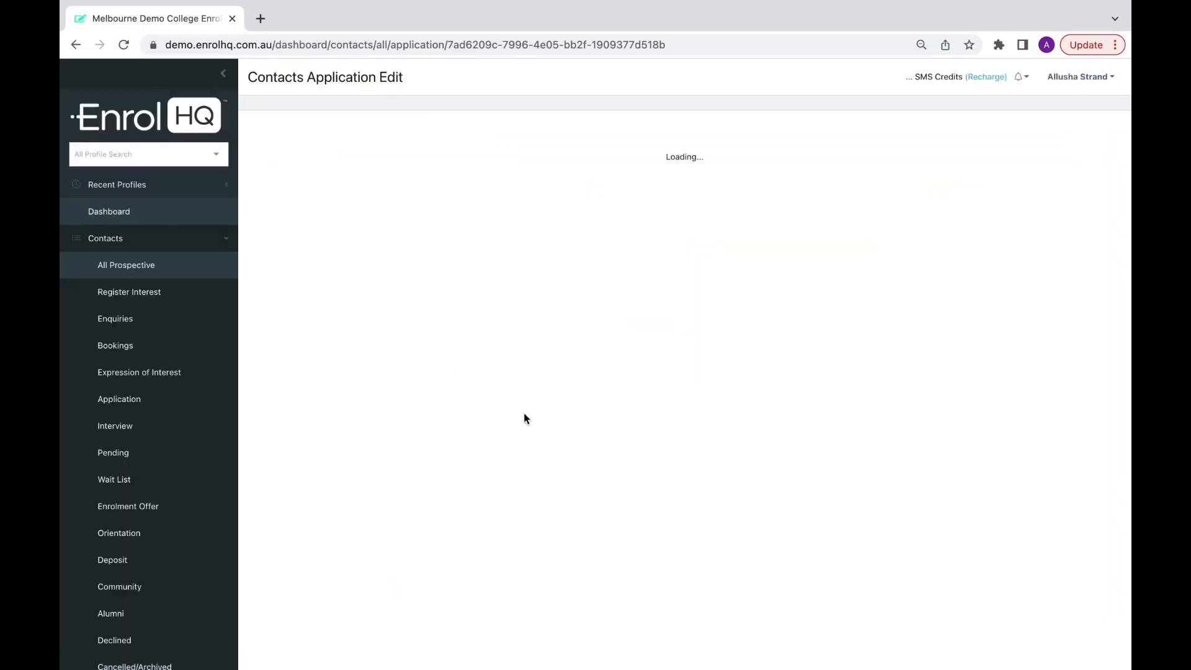
{"action": "left_click", "coordinate": [422, 404]}
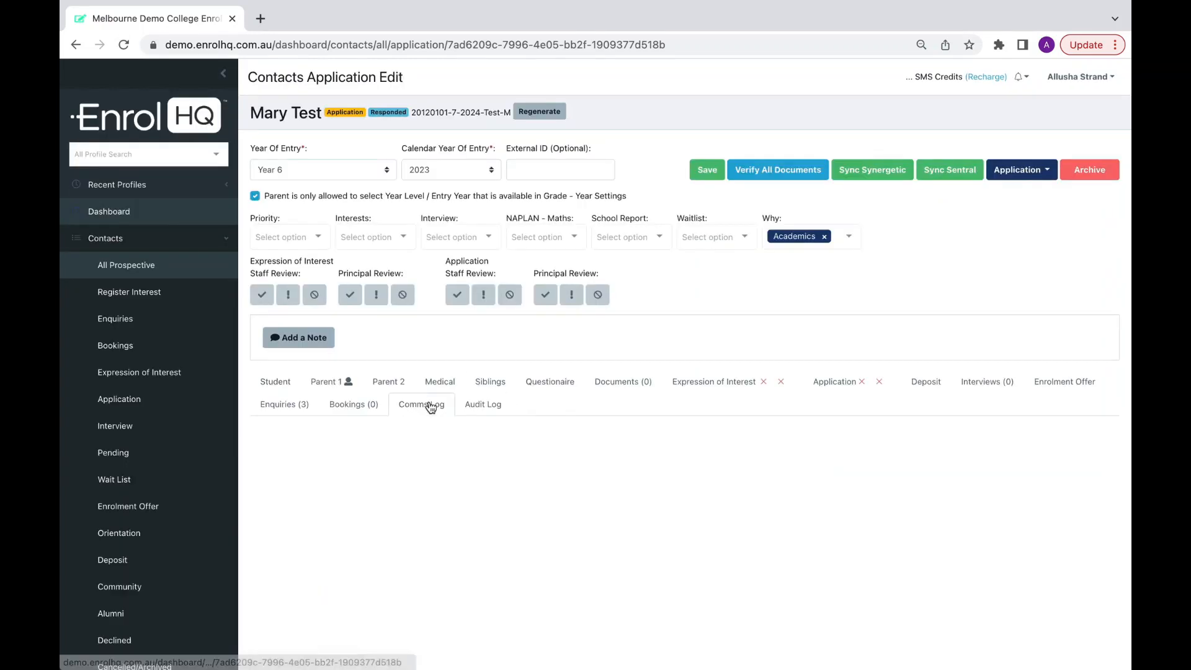
{"action": "scroll", "coordinate": [426, 569], "scroll_direction": "down", "scroll_amount": 1}
{"action": "left_click", "coordinate": [426, 550]}
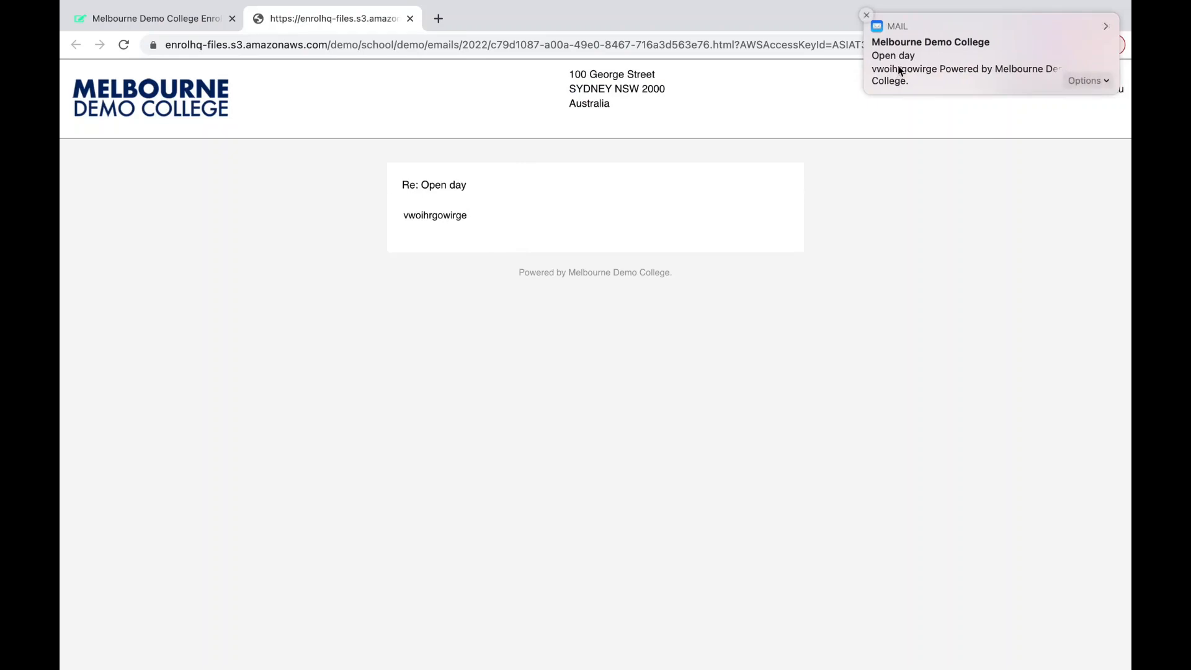
{"action": "left_click", "coordinate": [869, 14]}
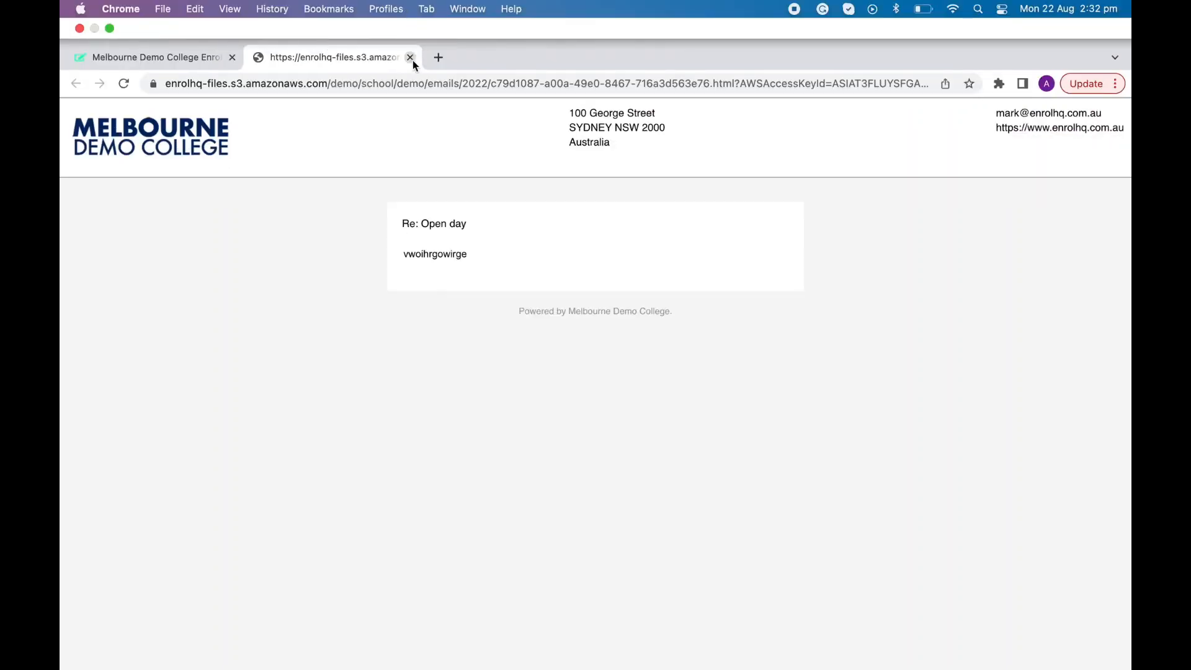
{"action": "left_click", "coordinate": [410, 18]}
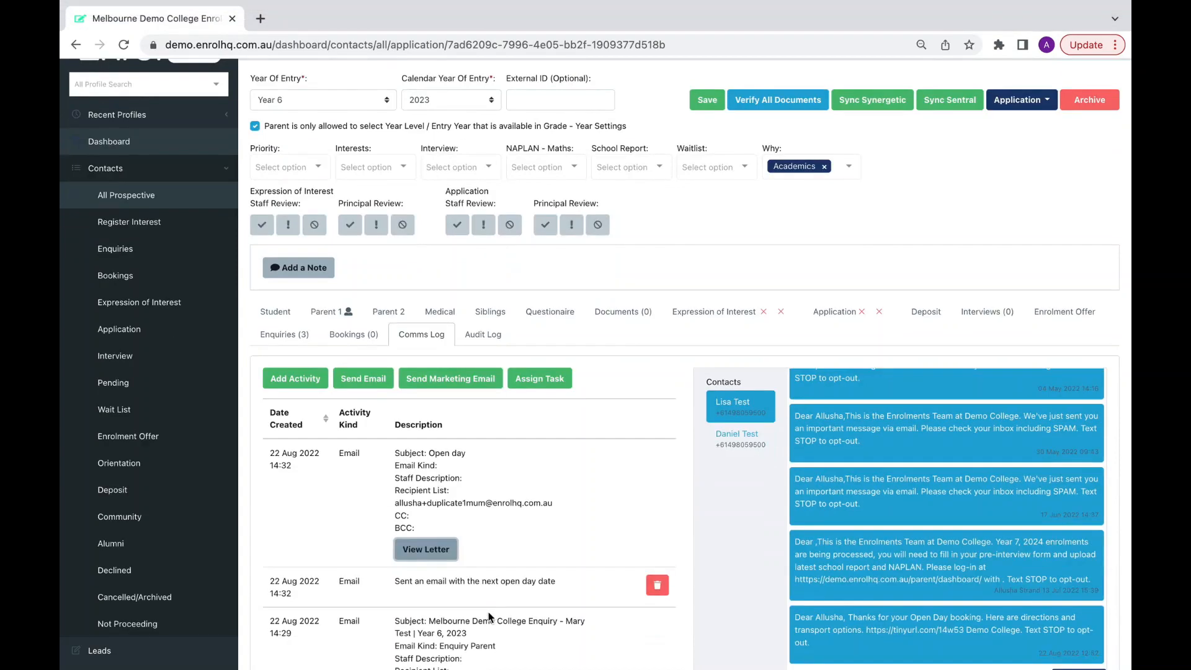
Review the student's three enquiries to confirm the latest one is tagged Responded.
{"action": "left_click", "coordinate": [278, 338]}
{"action": "scroll", "coordinate": [410, 444], "scroll_direction": "down", "scroll_amount": 3}
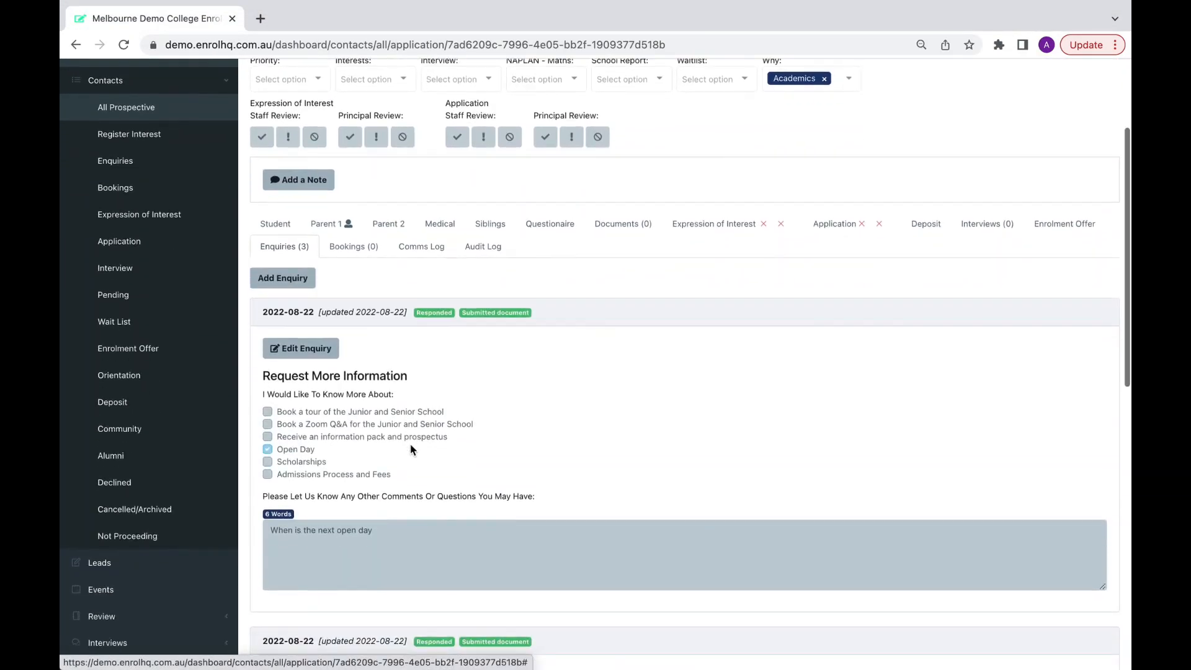
{"action": "scroll", "coordinate": [344, 512], "scroll_direction": "down", "scroll_amount": 5}
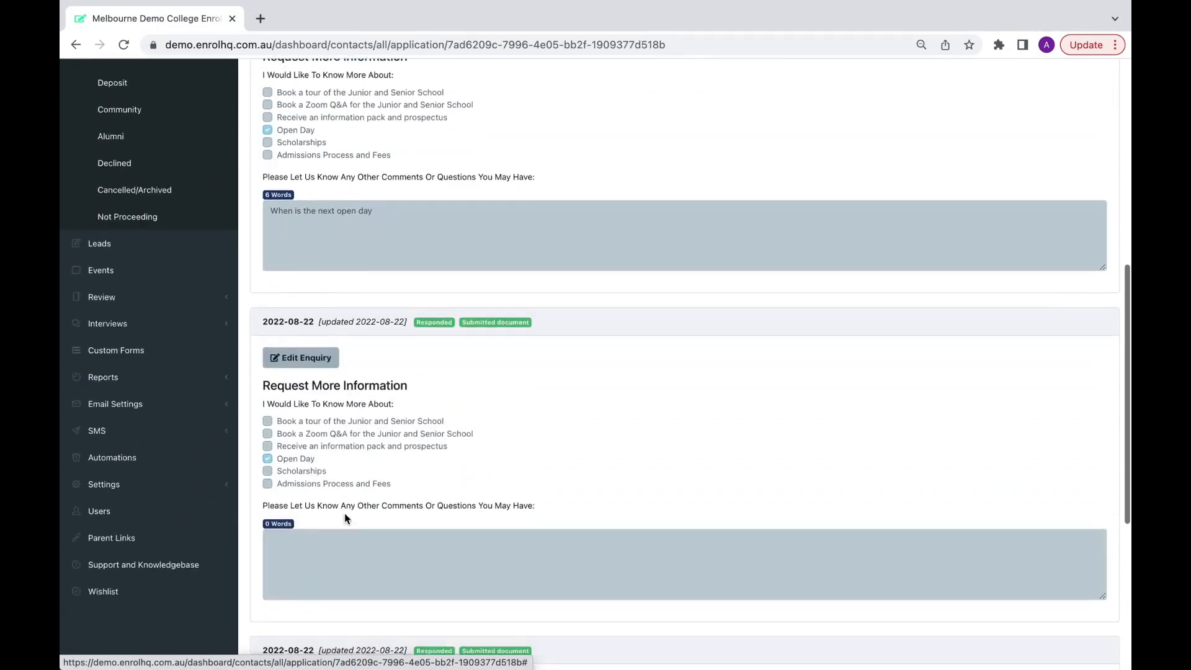
{"action": "scroll", "coordinate": [345, 512], "scroll_direction": "up", "scroll_amount": 5}
{"action": "scroll", "coordinate": [344, 513], "scroll_direction": "up", "scroll_amount": 1}
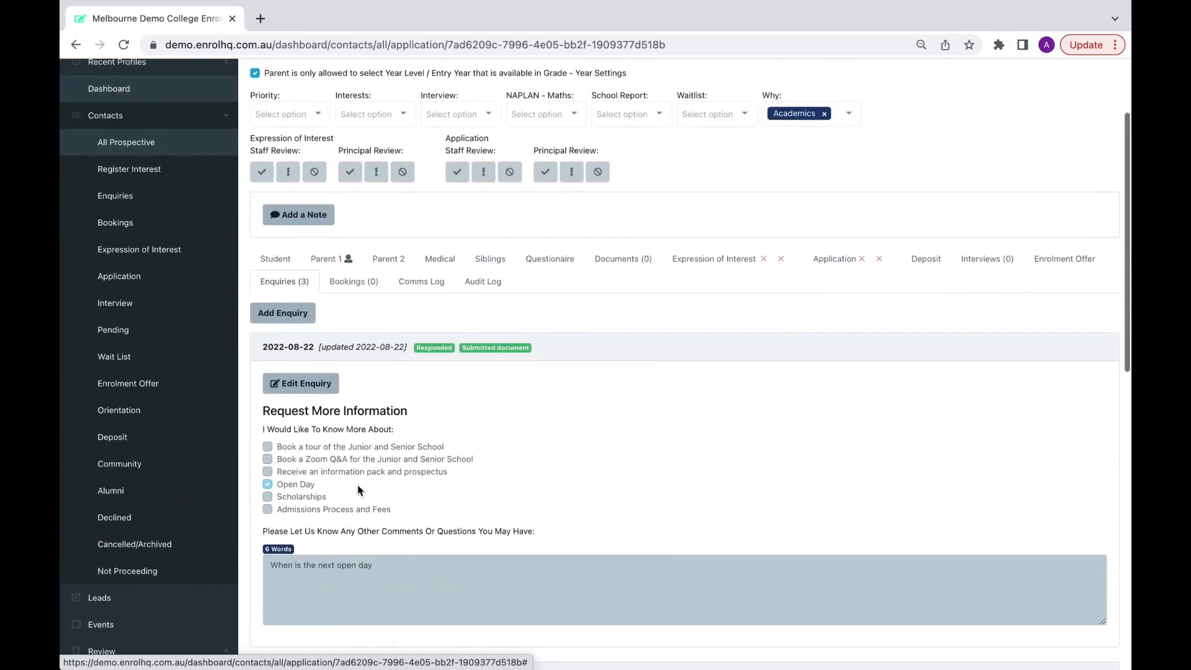
{"action": "scroll", "coordinate": [466, 366], "scroll_direction": "down", "scroll_amount": 1}
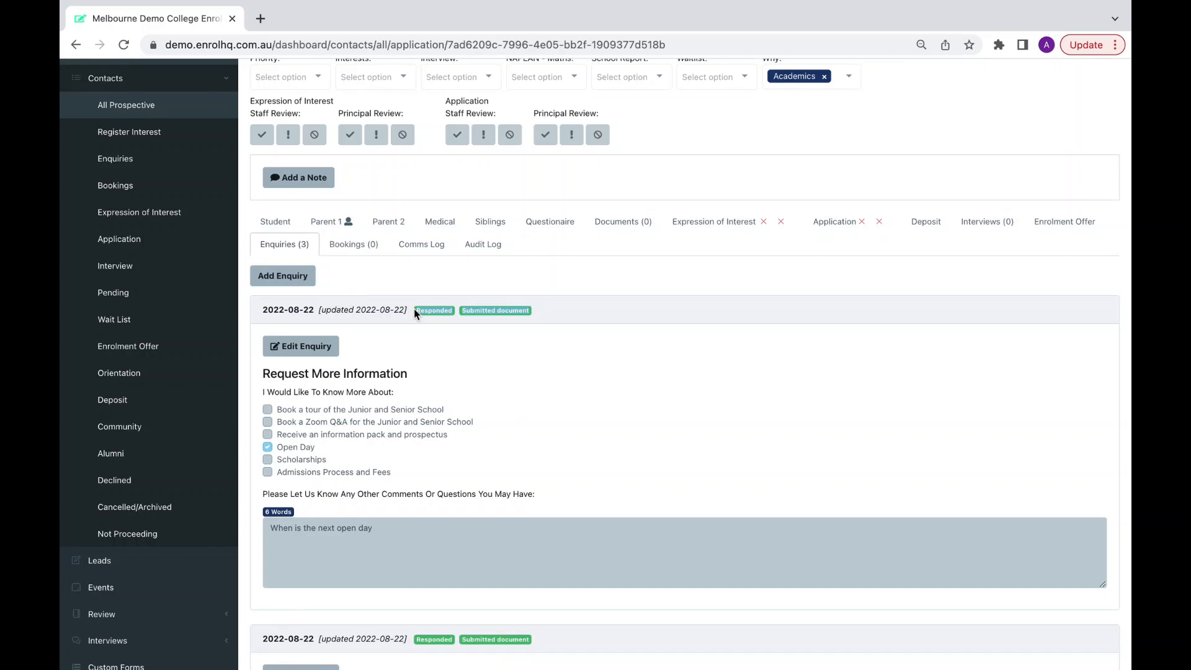
{"action": "scroll", "coordinate": [414, 307], "scroll_direction": "up", "scroll_amount": 3}
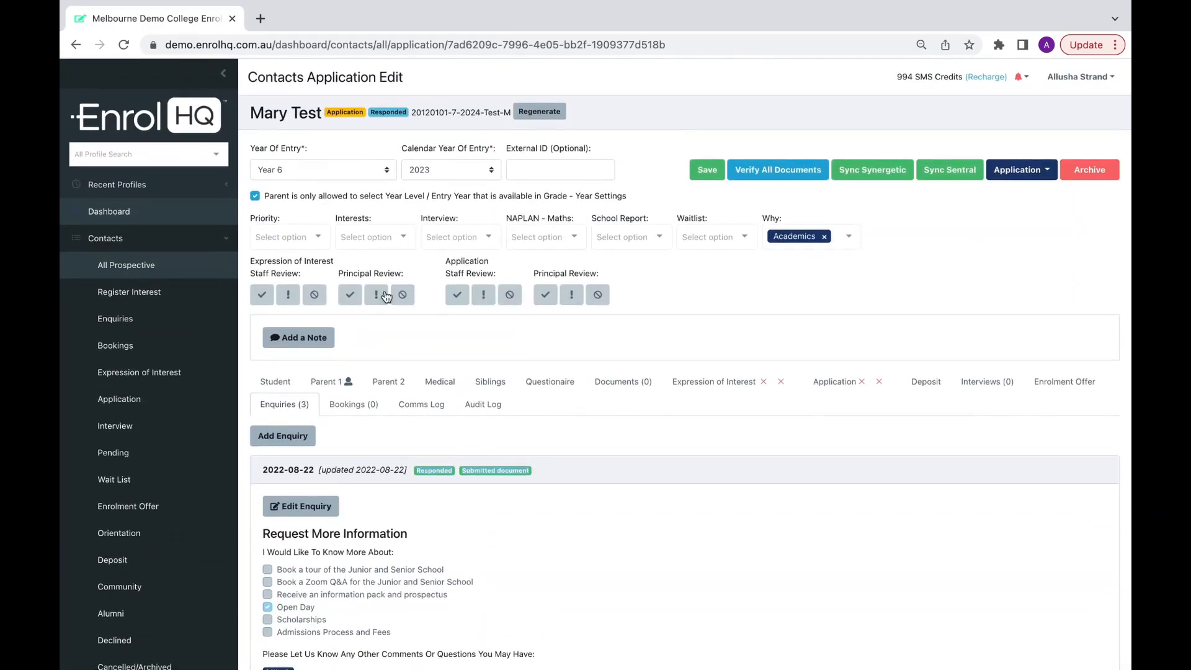
{"action": "left_click", "coordinate": [122, 208]}
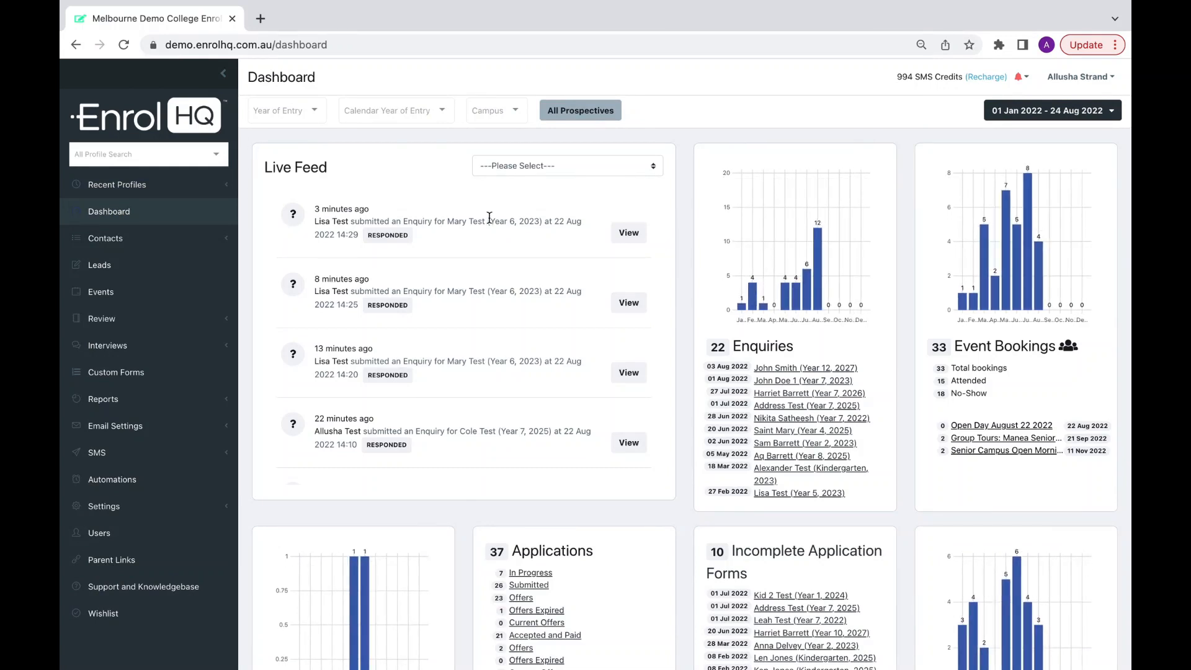
Confirm the dashboard Live Feed tags the 14:29 enquiry RESPONDED, alongside 22 Enquiries.
{"action": "left_click_drag", "start_coordinate": [427, 251], "coordinate": [307, 219]}
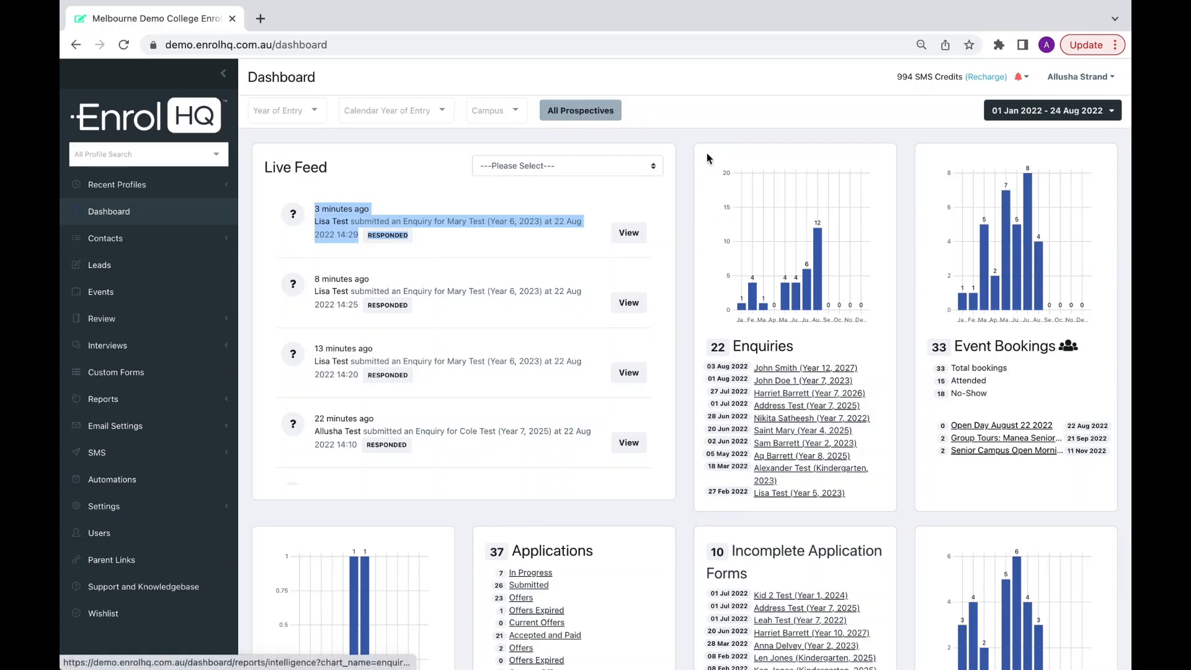
{"action": "left_click_drag", "start_coordinate": [708, 155], "coordinate": [853, 500]}
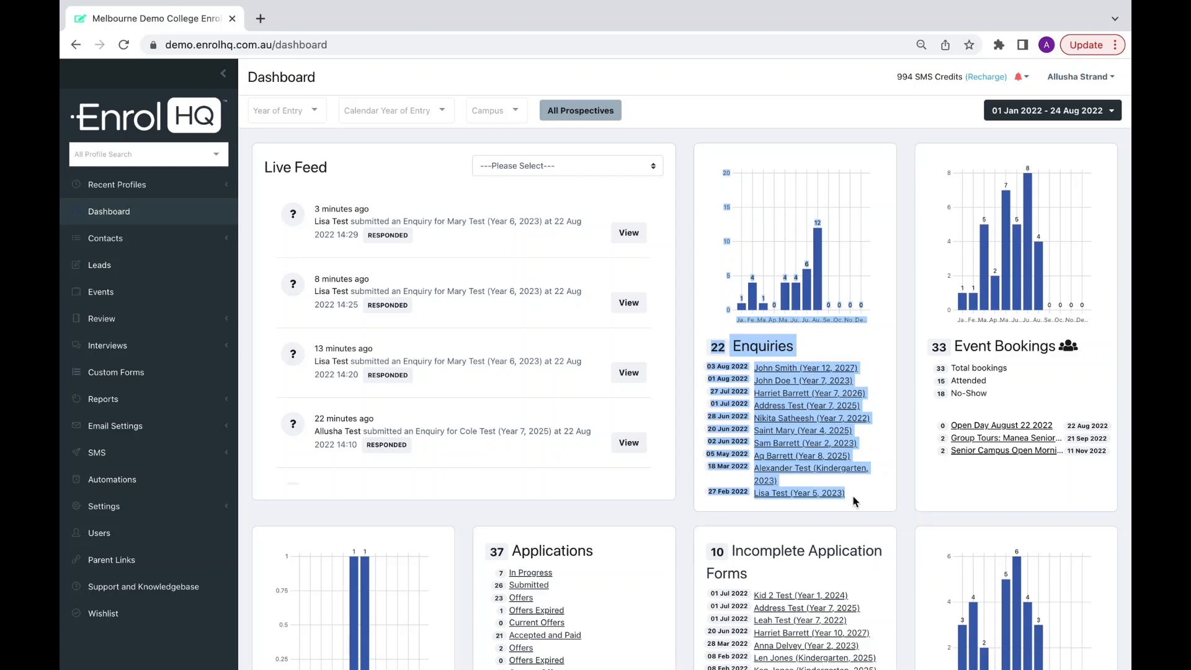
{"action": "left_click", "coordinate": [853, 500]}
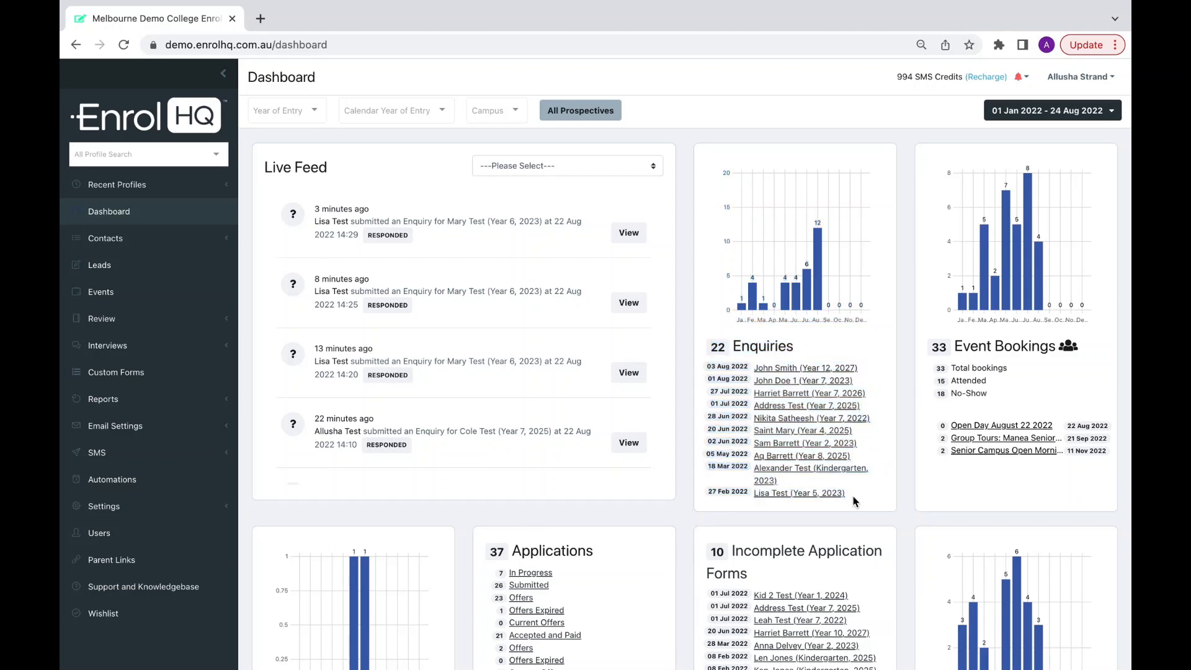
{"action": "left_click_drag", "start_coordinate": [856, 500], "coordinate": [711, 157]}
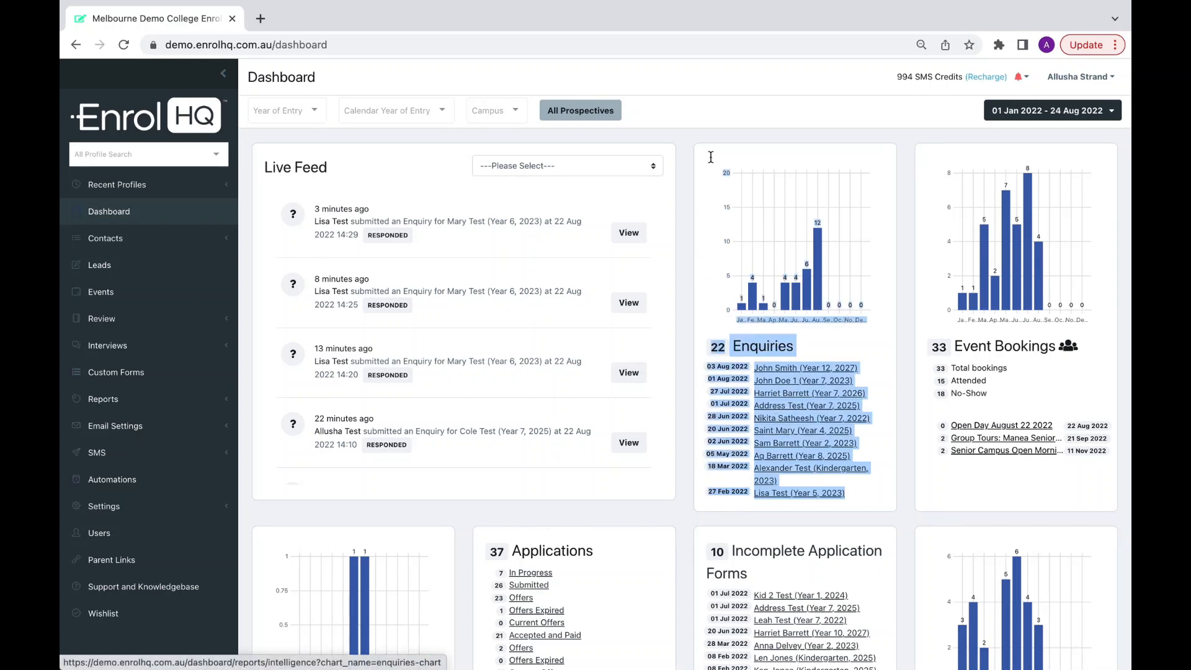
{"action": "left_click_drag", "start_coordinate": [263, 161], "coordinate": [478, 248]}
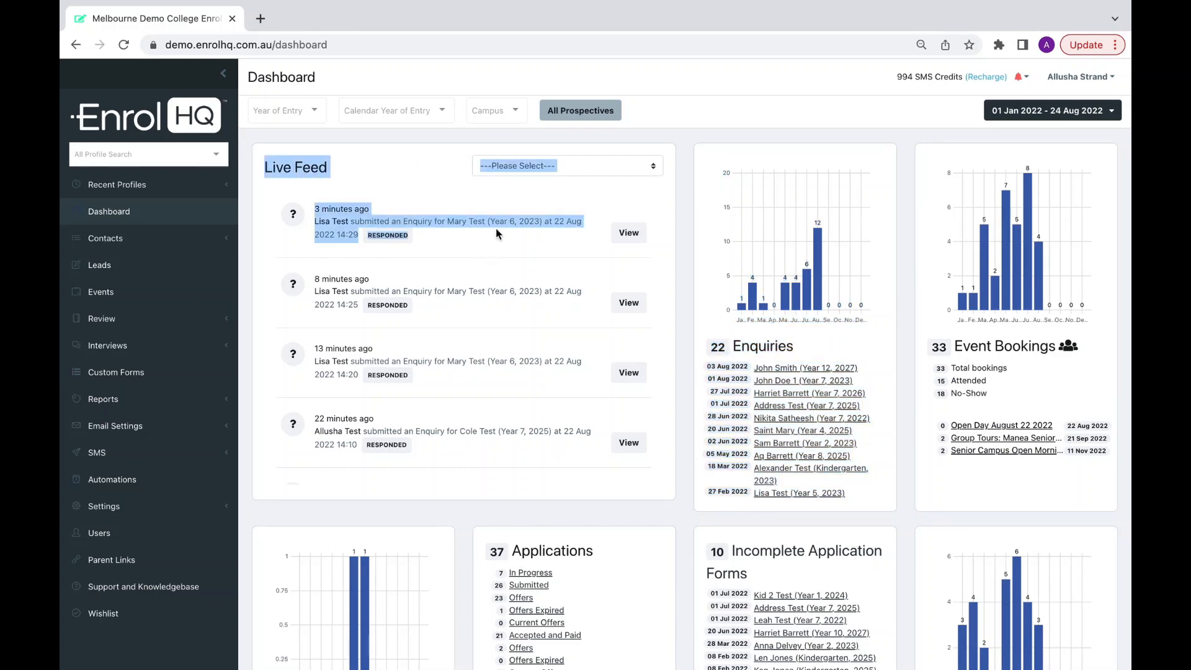
{"action": "left_click", "coordinate": [552, 150]}
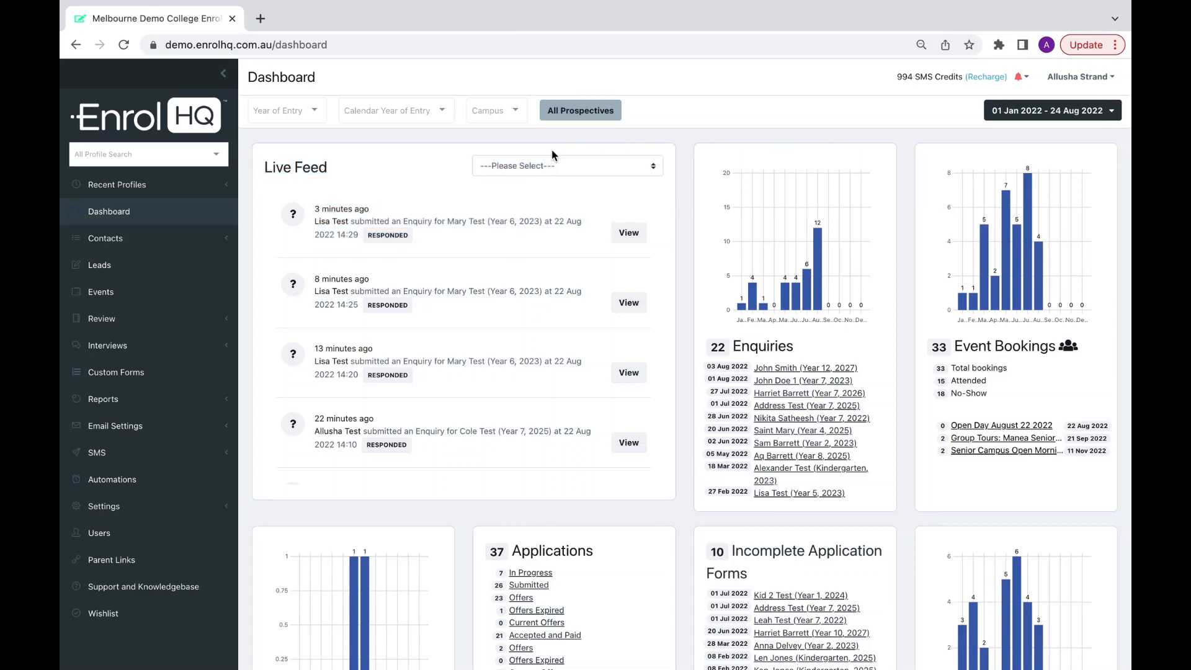